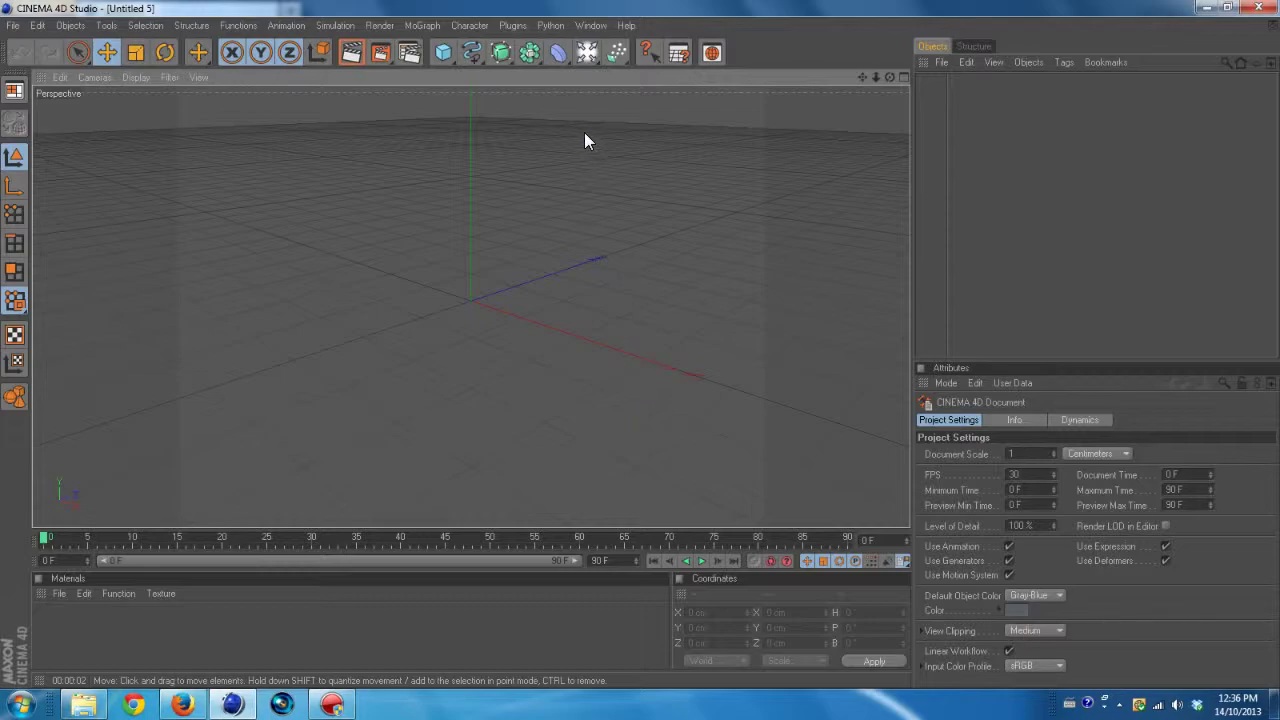
Add a Text spline from the spline list and replace its text with 'Minecraft'.
click(480, 61)
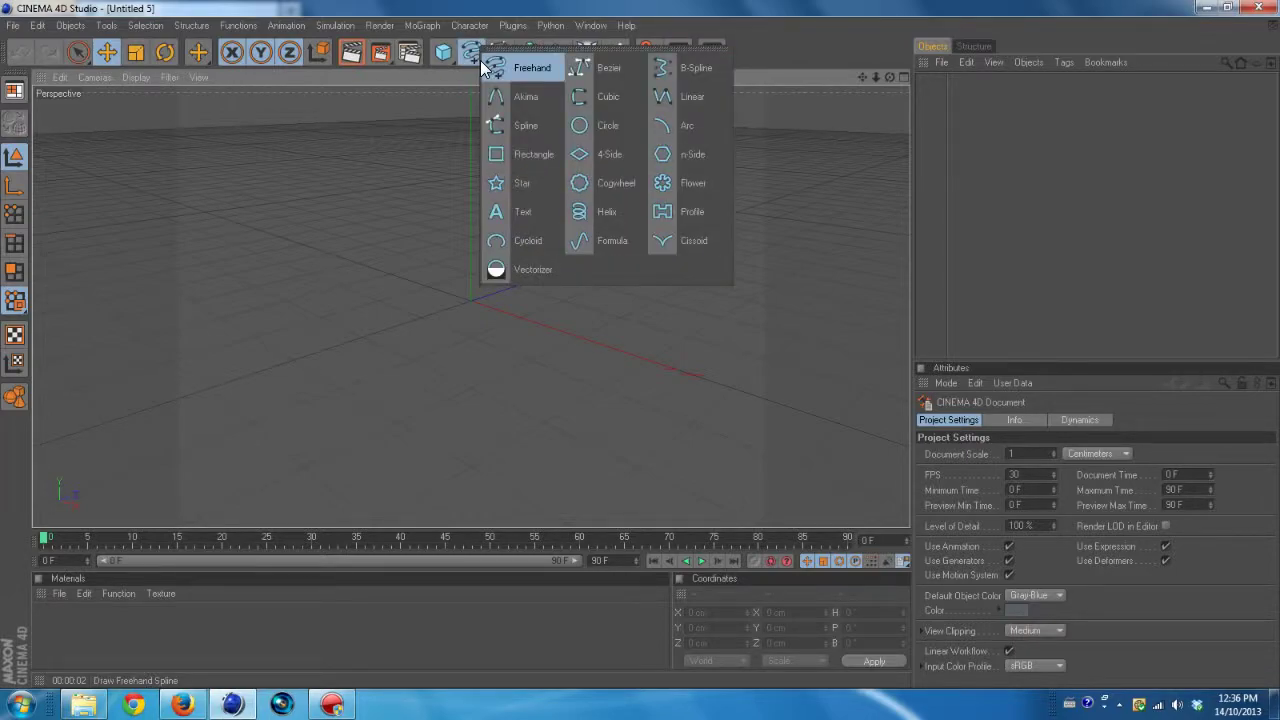
click(518, 214)
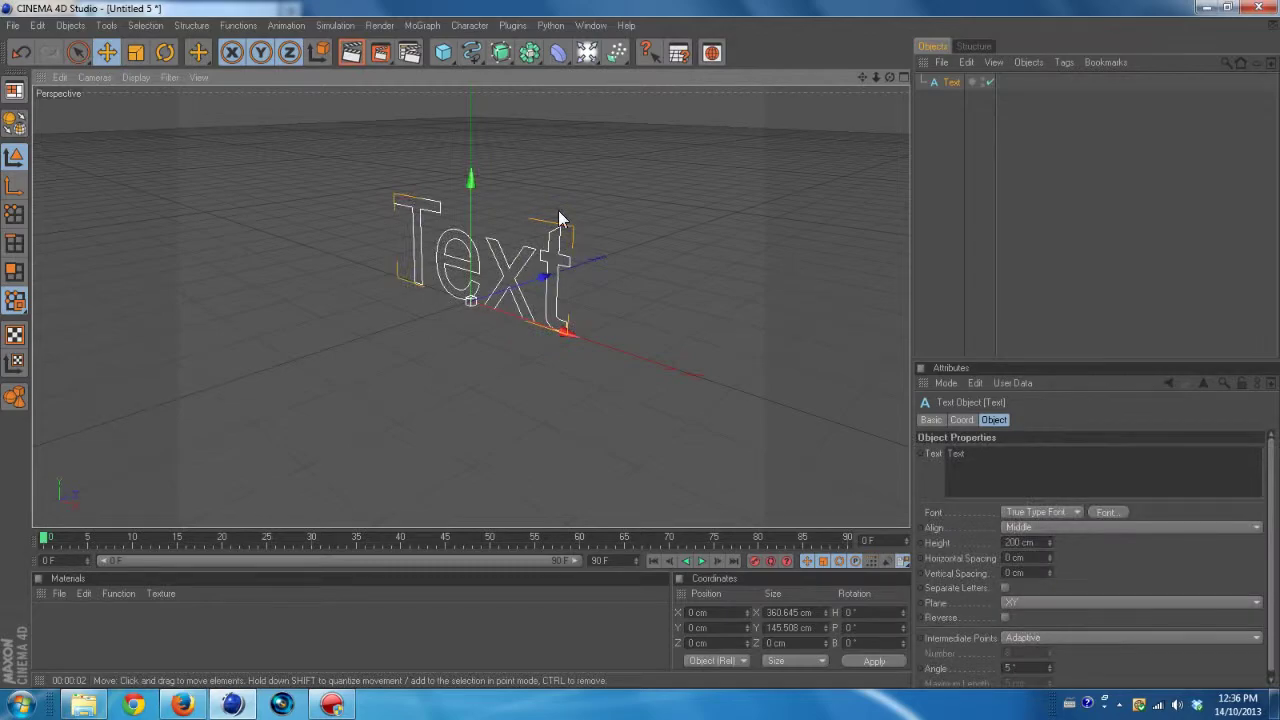
drag(889, 77, 863, 54)
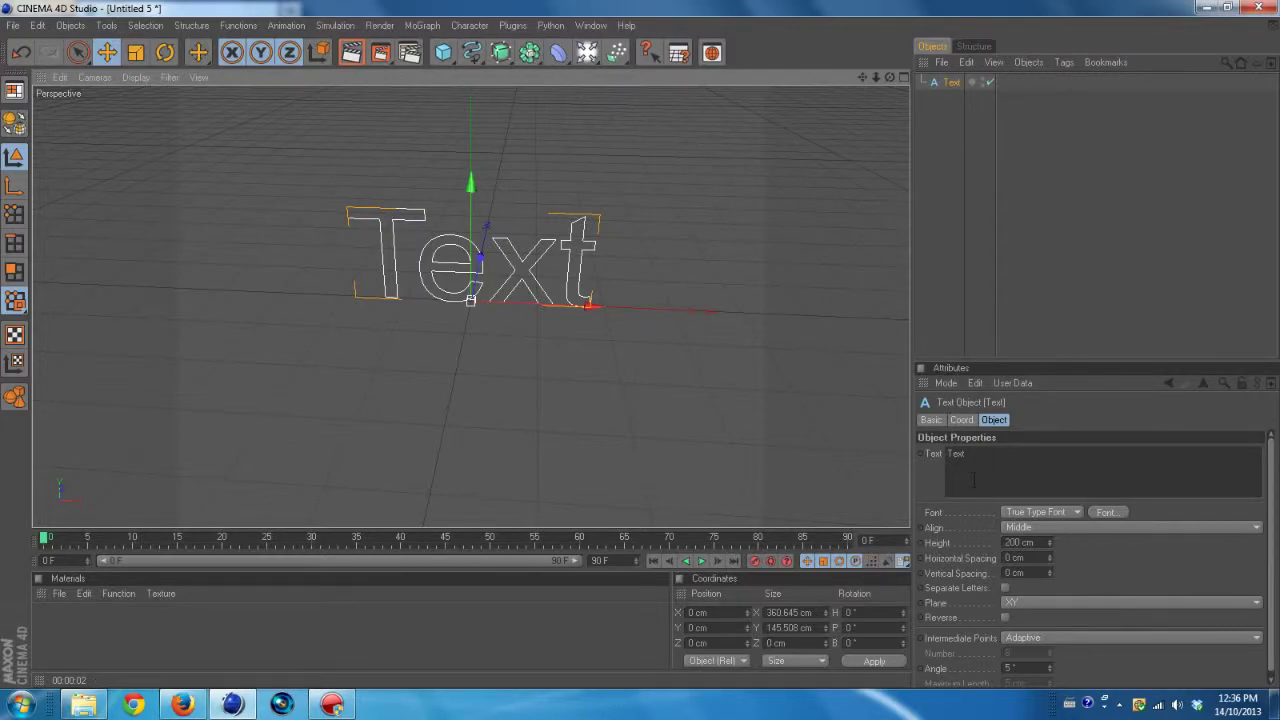
double_click(978, 460)
text(Minecra)
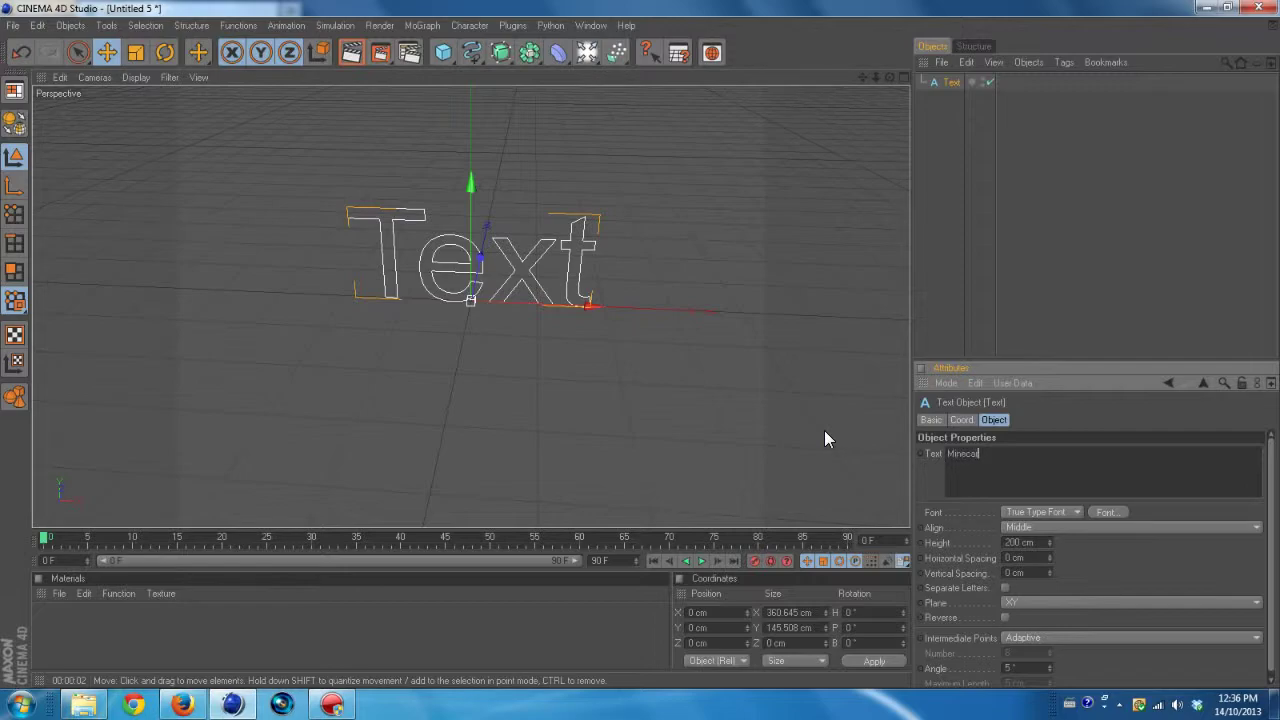
text(ft)
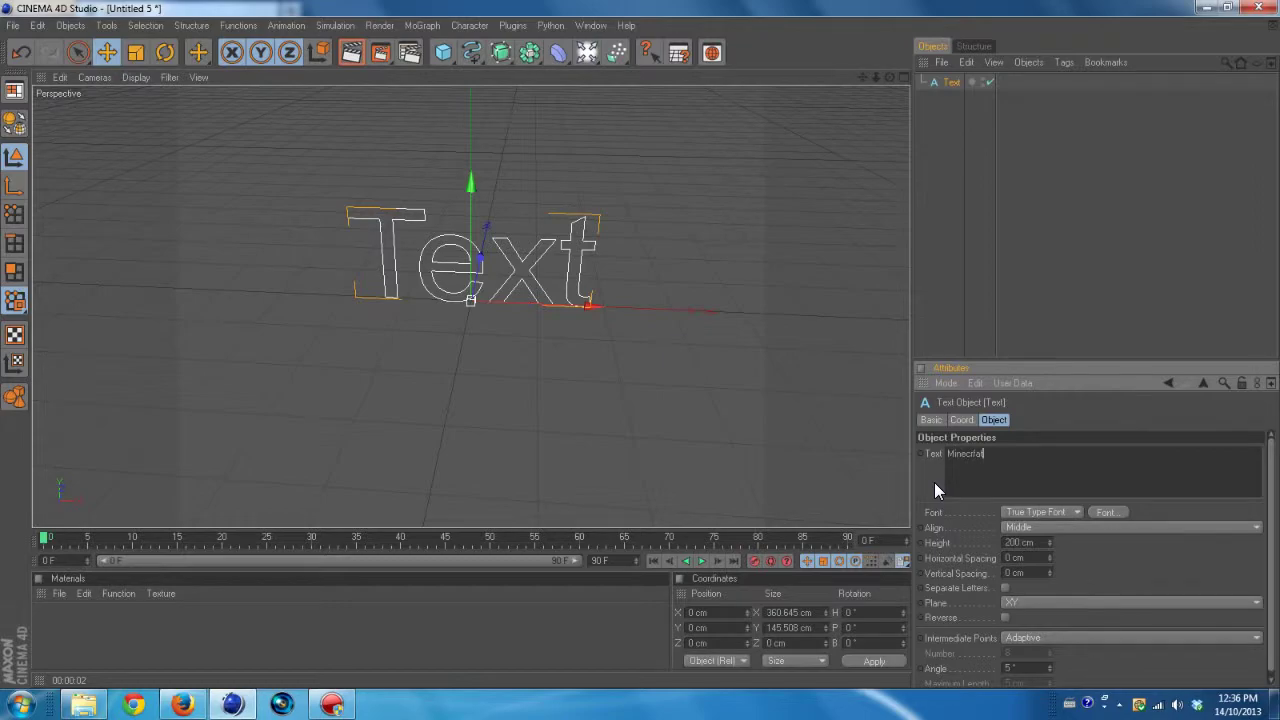
key(BackSpace)
key(BackSpace)
key(BackSpace)
text(aft)
Place the Minecraft Text spline inside a new Extrude NURBS generator.
click(726, 198)
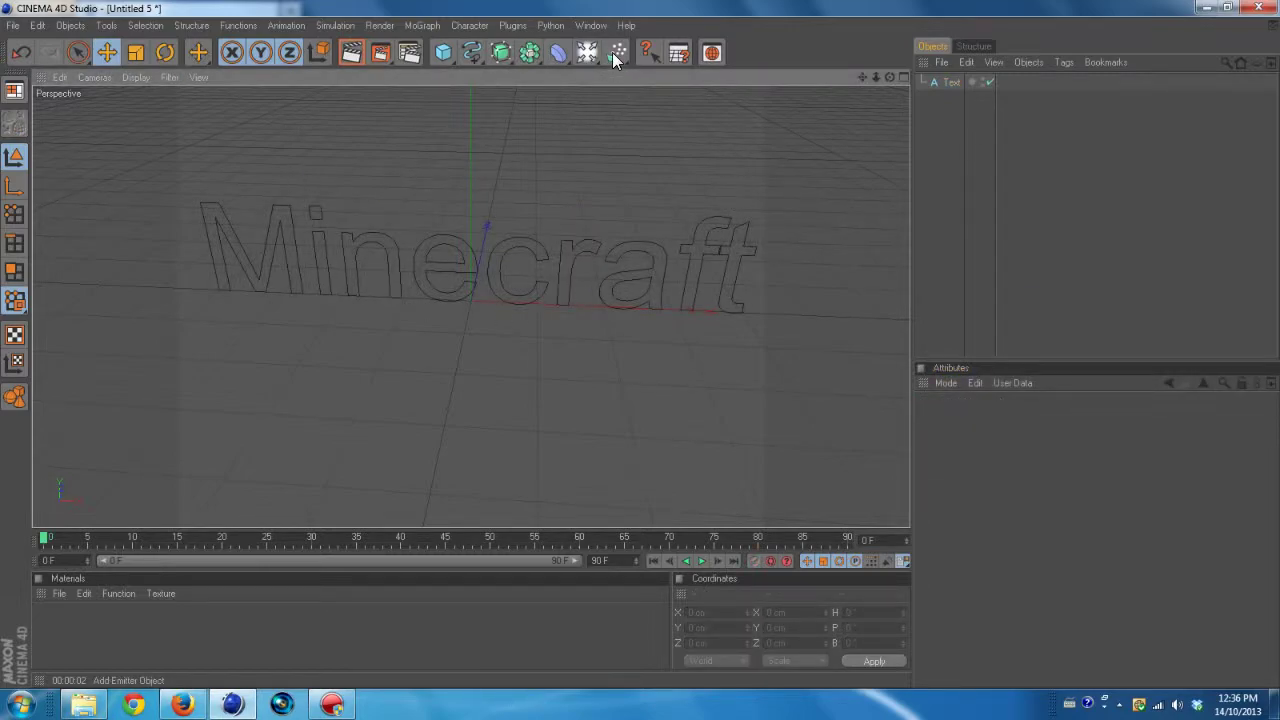
click(508, 62)
click(658, 76)
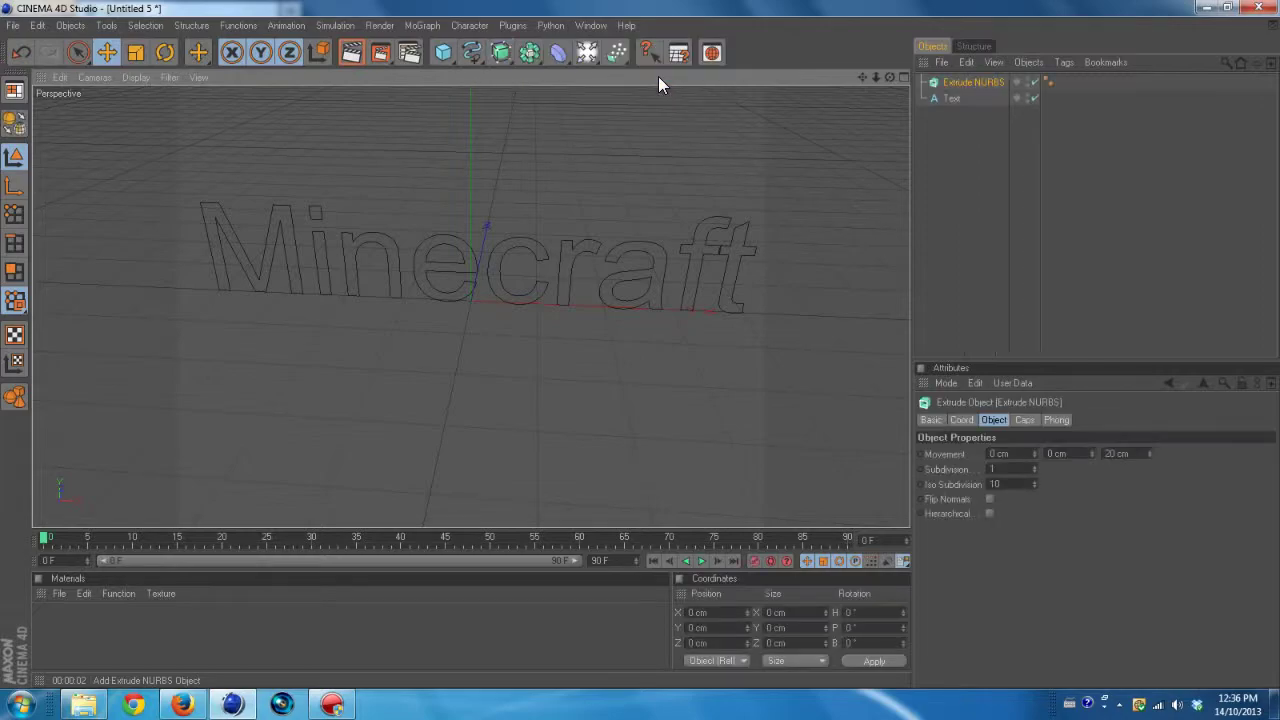
drag(956, 100, 977, 86)
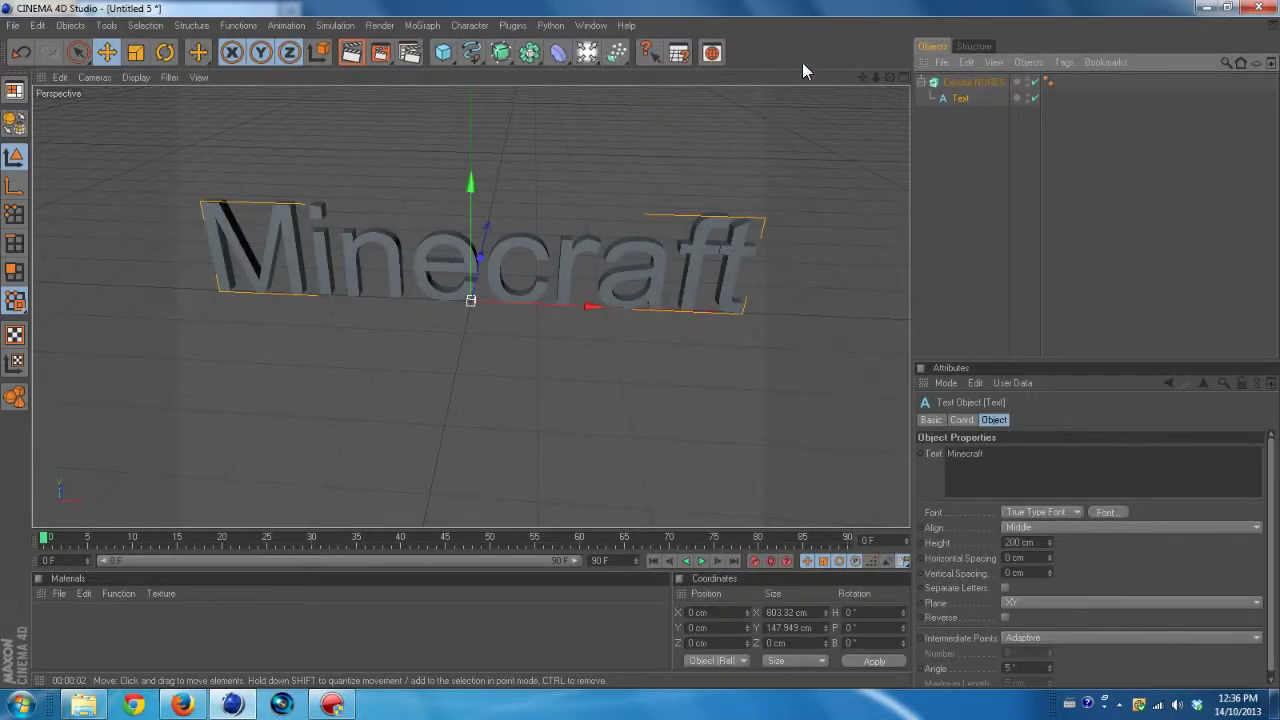
mouse_move(889, 77)
mouse_down()
mouse_move(823, 88)
mouse_move(884, 74)
mouse_move(866, 77)
mouse_up()
Look through the Text object's Basic and Coordinates tabs, then return to its Object properties.
click(930, 420)
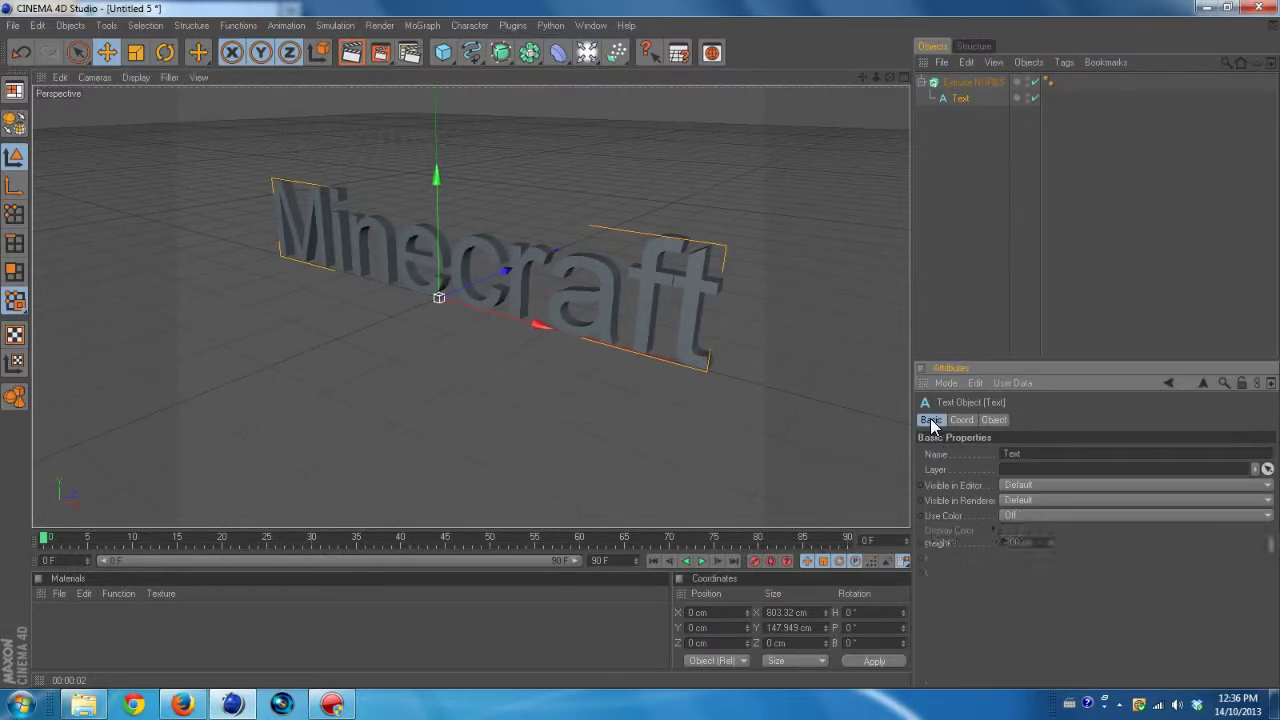
click(964, 420)
click(992, 421)
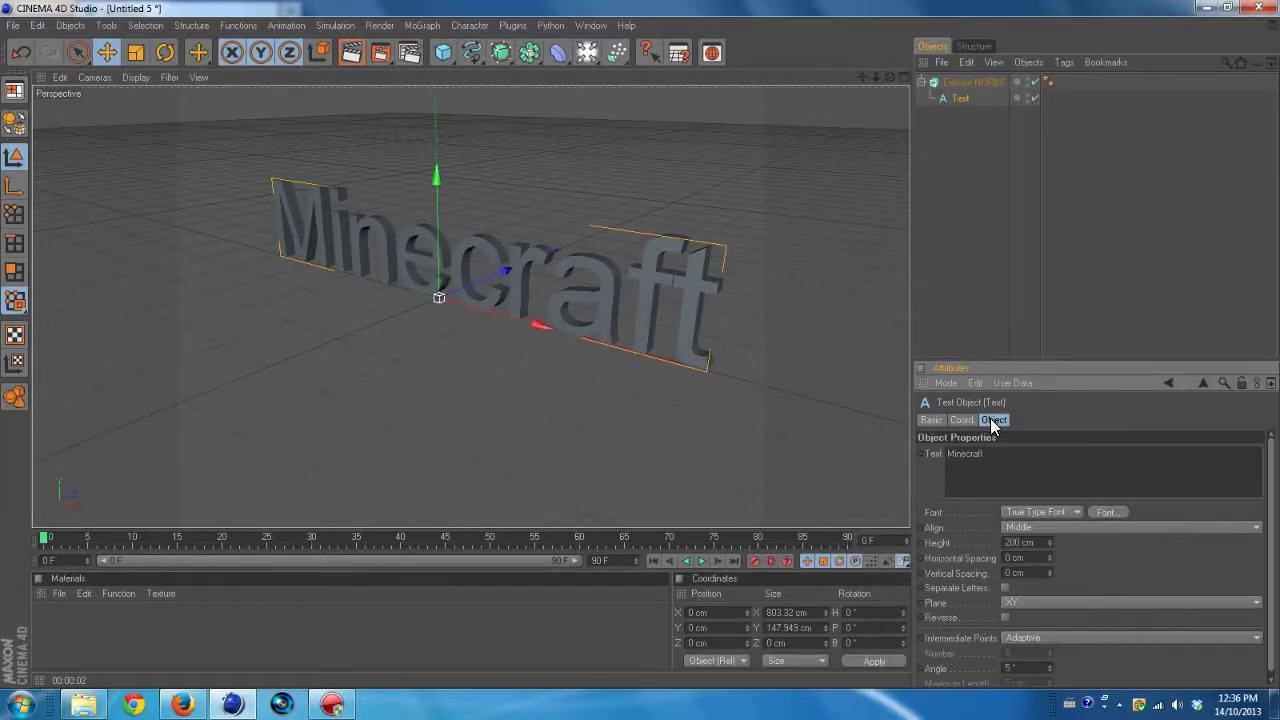
Open the Text object's font chooser and set the font size to 36.
click(1118, 514)
drag(164, 201, 163, 245)
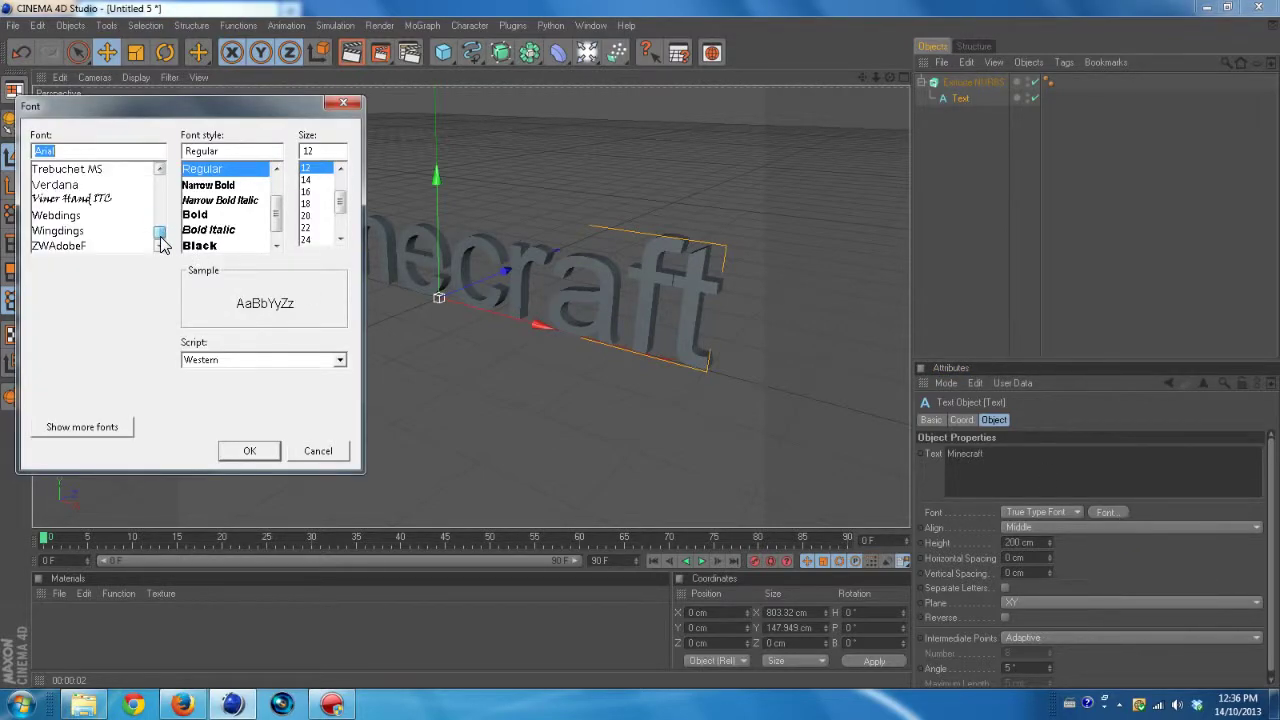
click(106, 250)
key(Up)
key(Up)
key(Up)
key(Up)
key(Up)
key(Up)
key(Up)
key(Up)
key(Up)
key(Up)
key(Up)
key(Up)
key(Up)
key(Up)
key(Up)
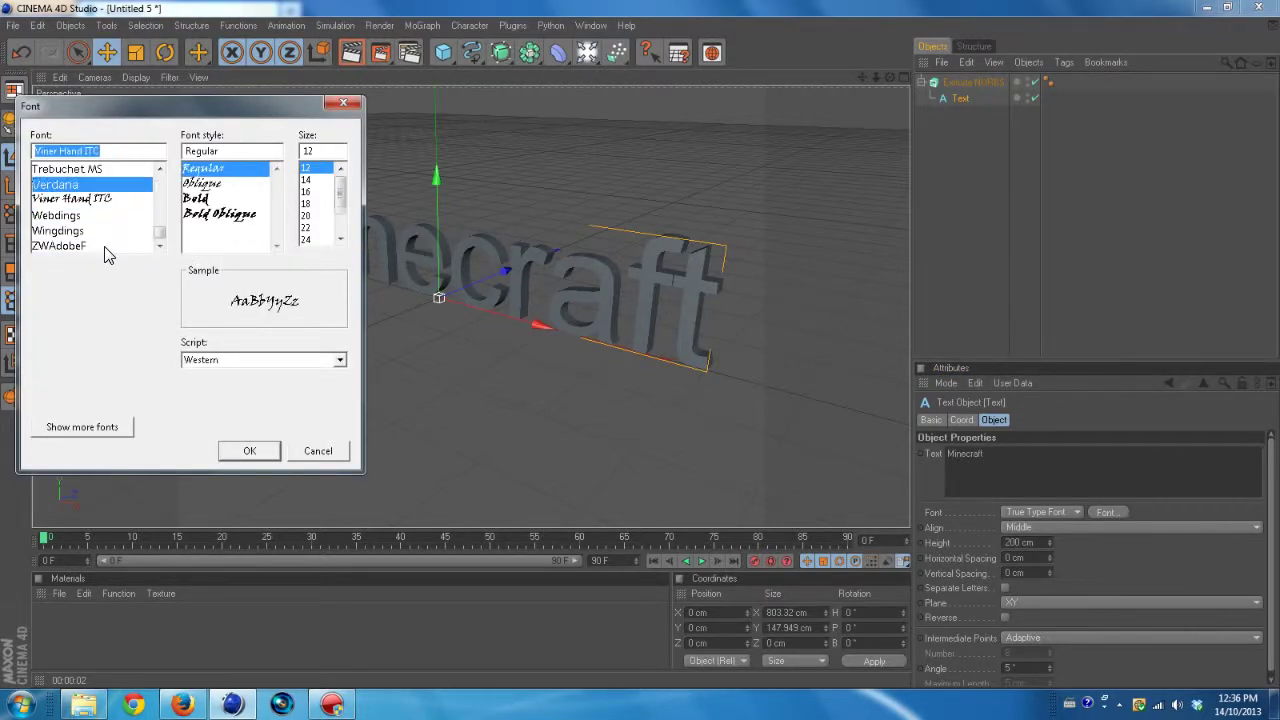
drag(340, 201, 340, 219)
click(311, 216)
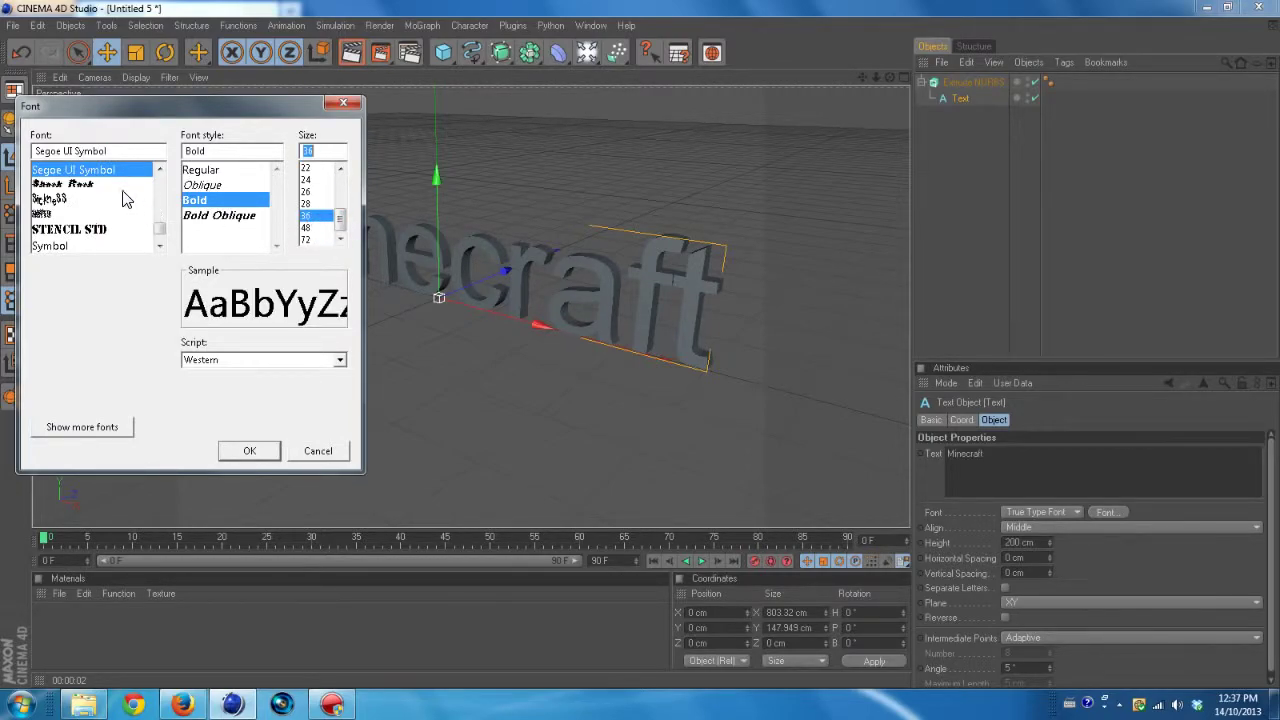
Browse up the font list and settle on Lucida Calligraphy.
click(100, 170)
key(Up)
key(Up)
key(Up)
key(Up)
key(Up)
key(Up)
key(Up)
key(Up)
key(Up)
key(Up)
key(Up)
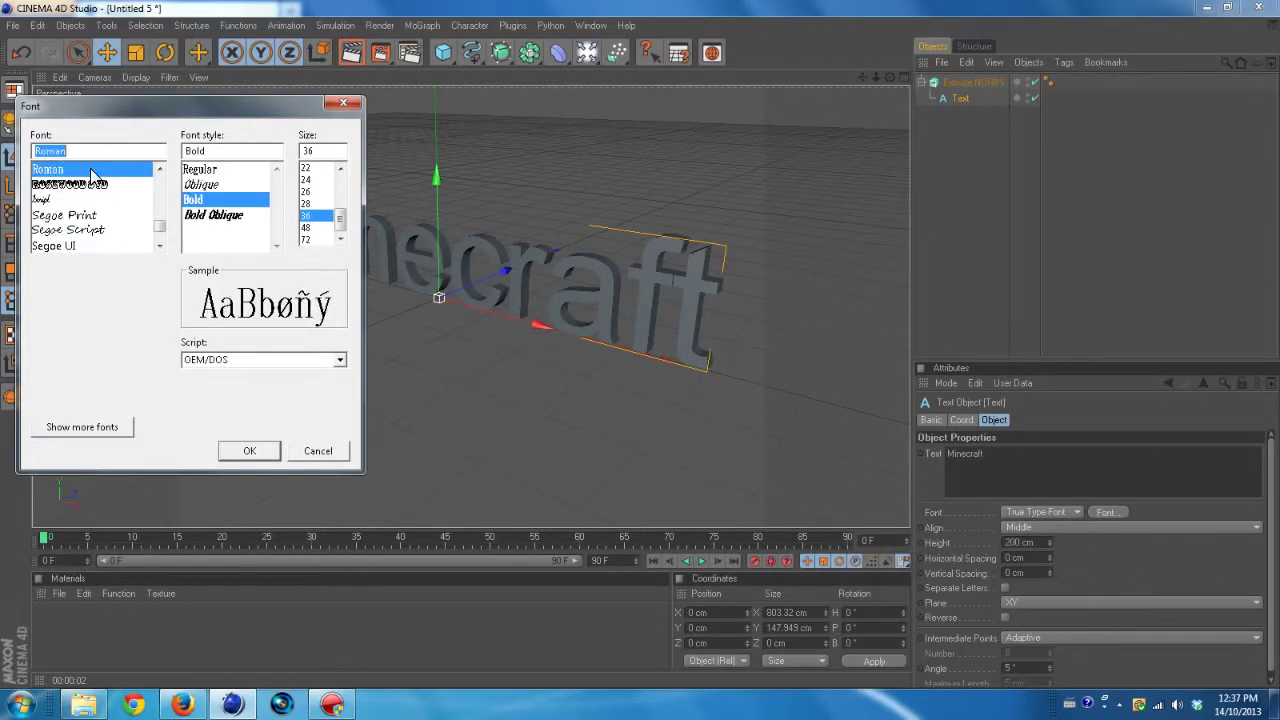
key(Up)
key(Up)
key(Up)
key(Up)
key(Up)
key(Up)
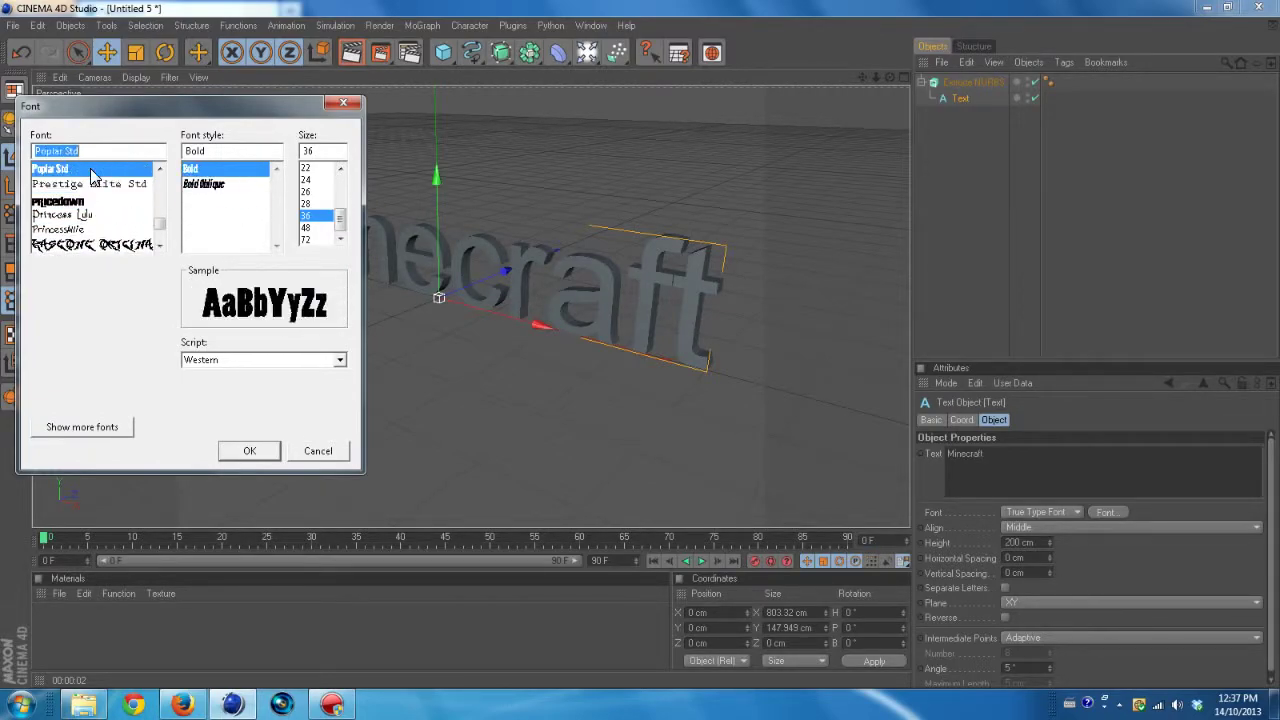
key(Up)
key(Up)
key(Up)
key(Up)
key(Up)
key(Up)
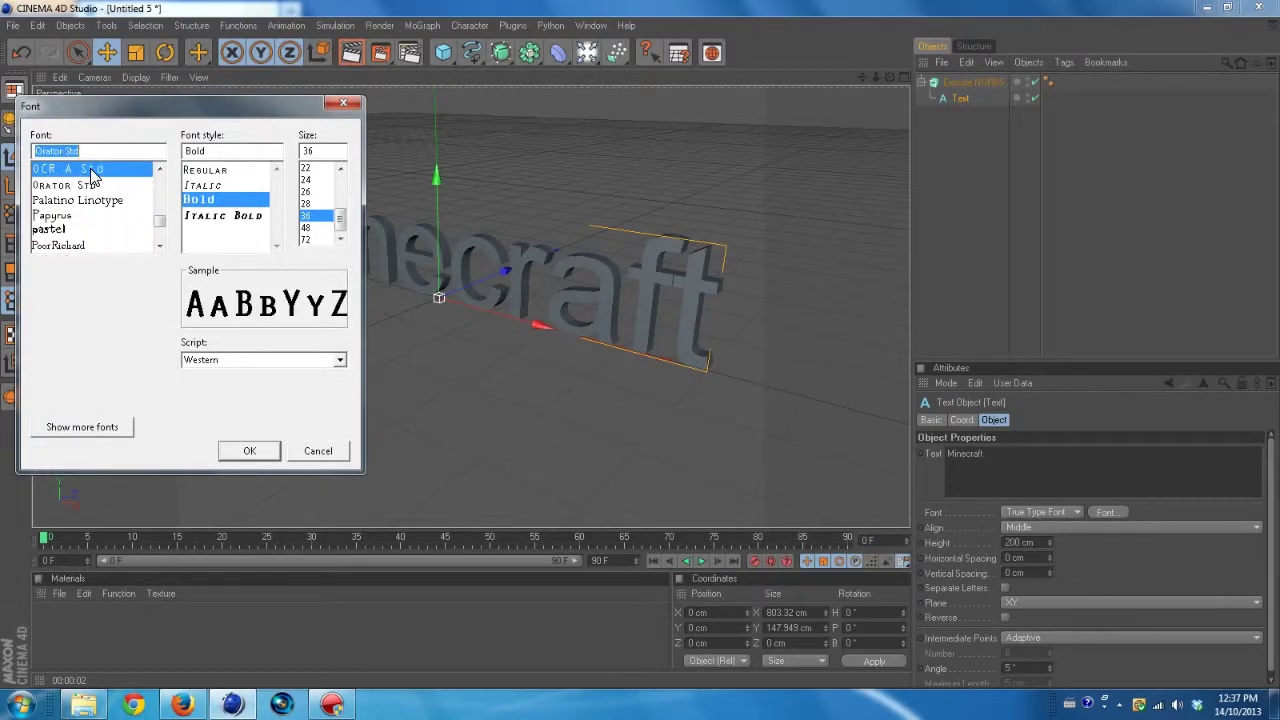
key(Up)
key(Up)
key(Up)
key(Up)
key(Up)
key(Up)
key(Up)
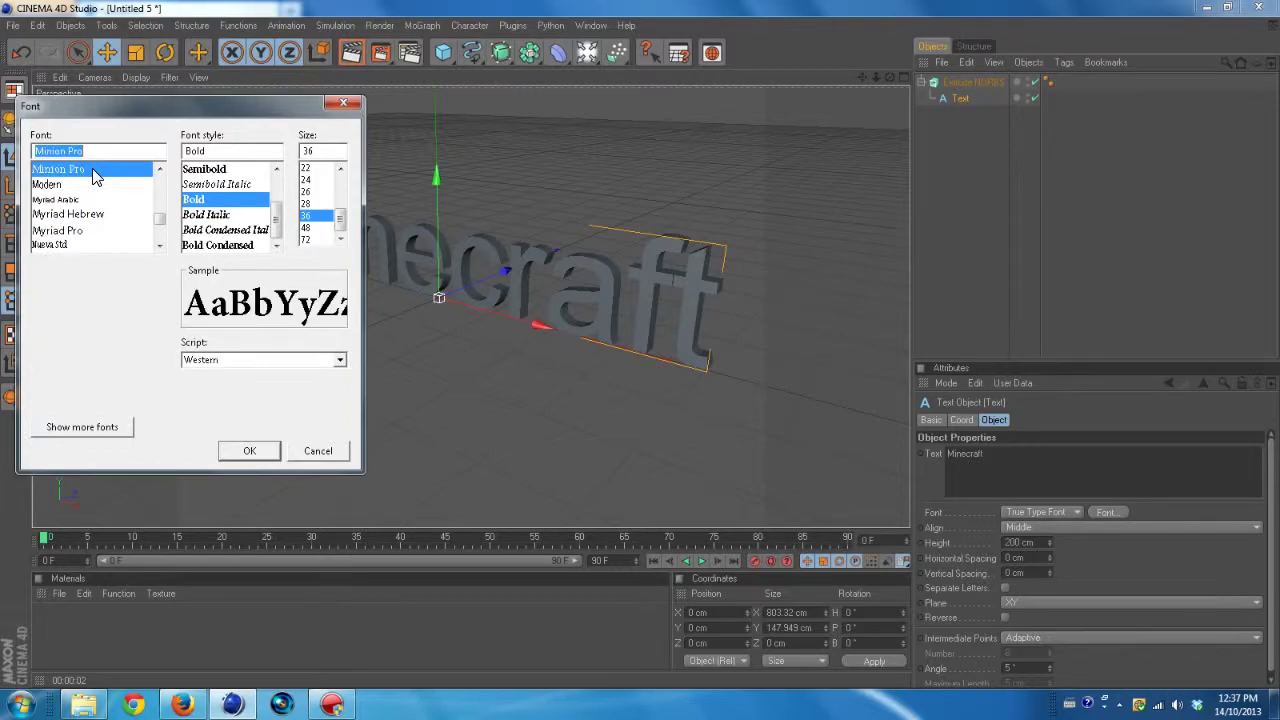
key(Up)
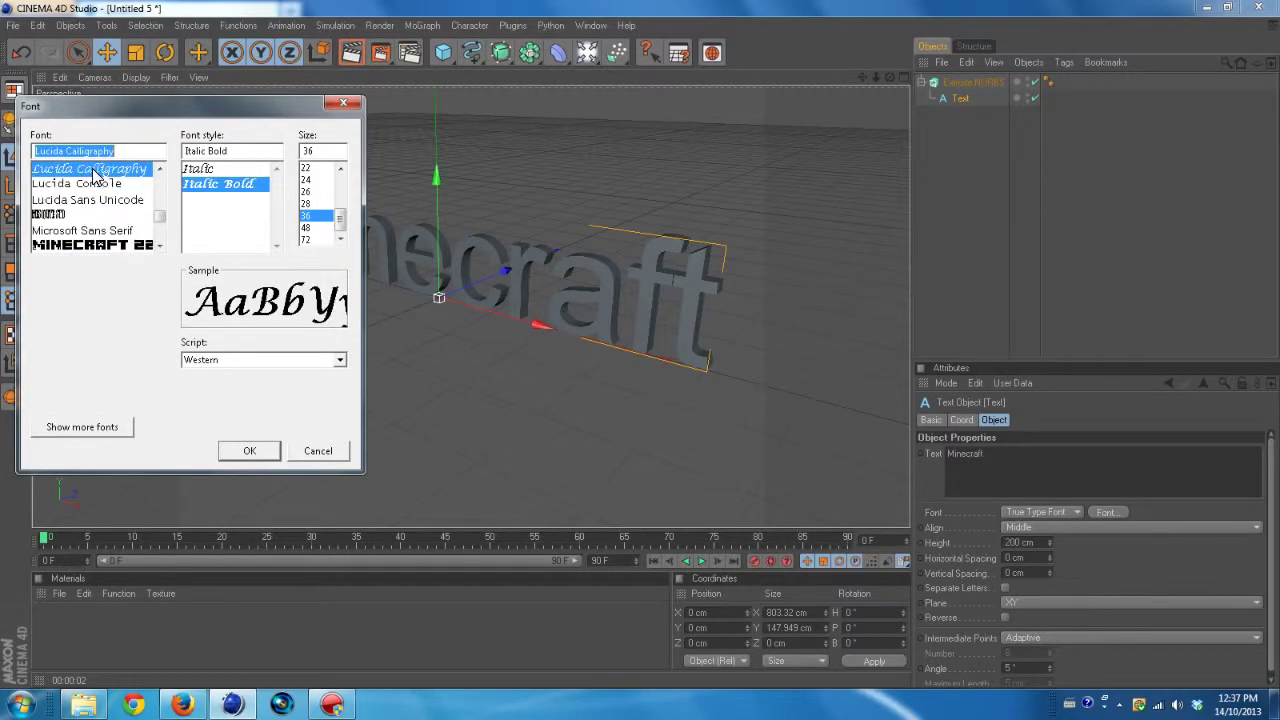
key(Up)
key(Down)
Apply the Lucida Calligraphy font and tighten horizontal spacing to -32 cm.
click(250, 451)
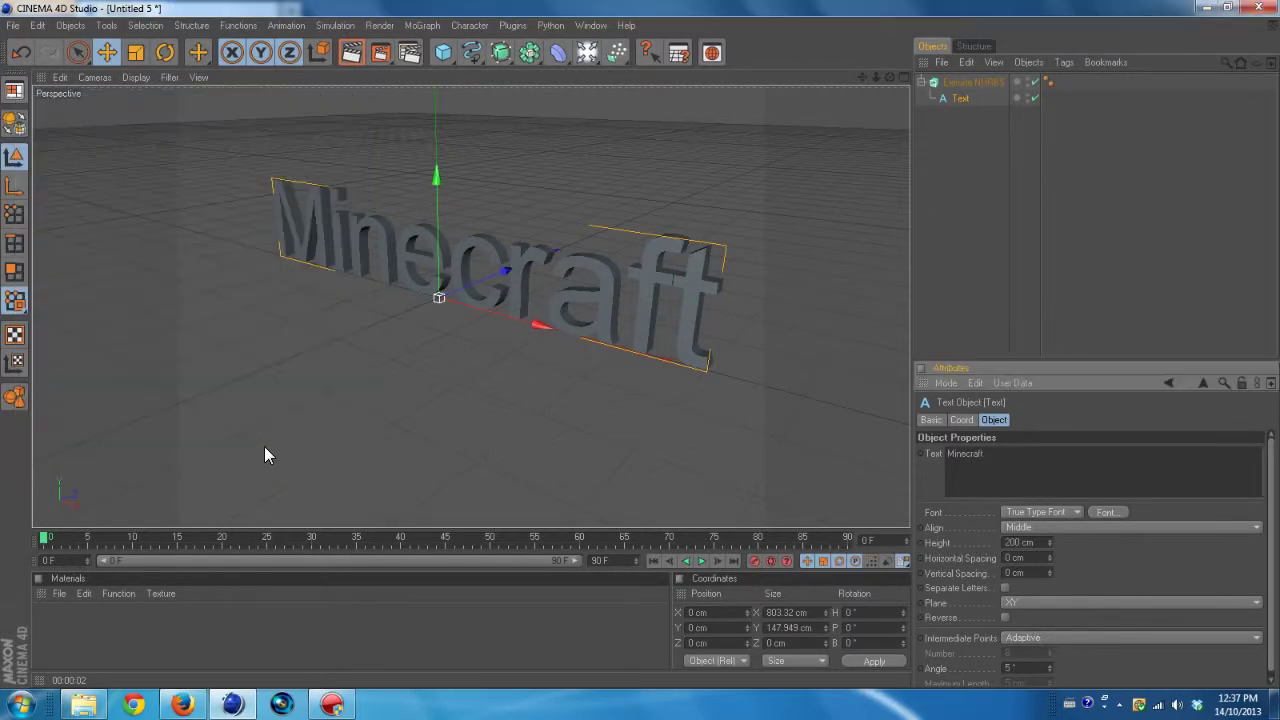
scroll(677, 306, down, 3)
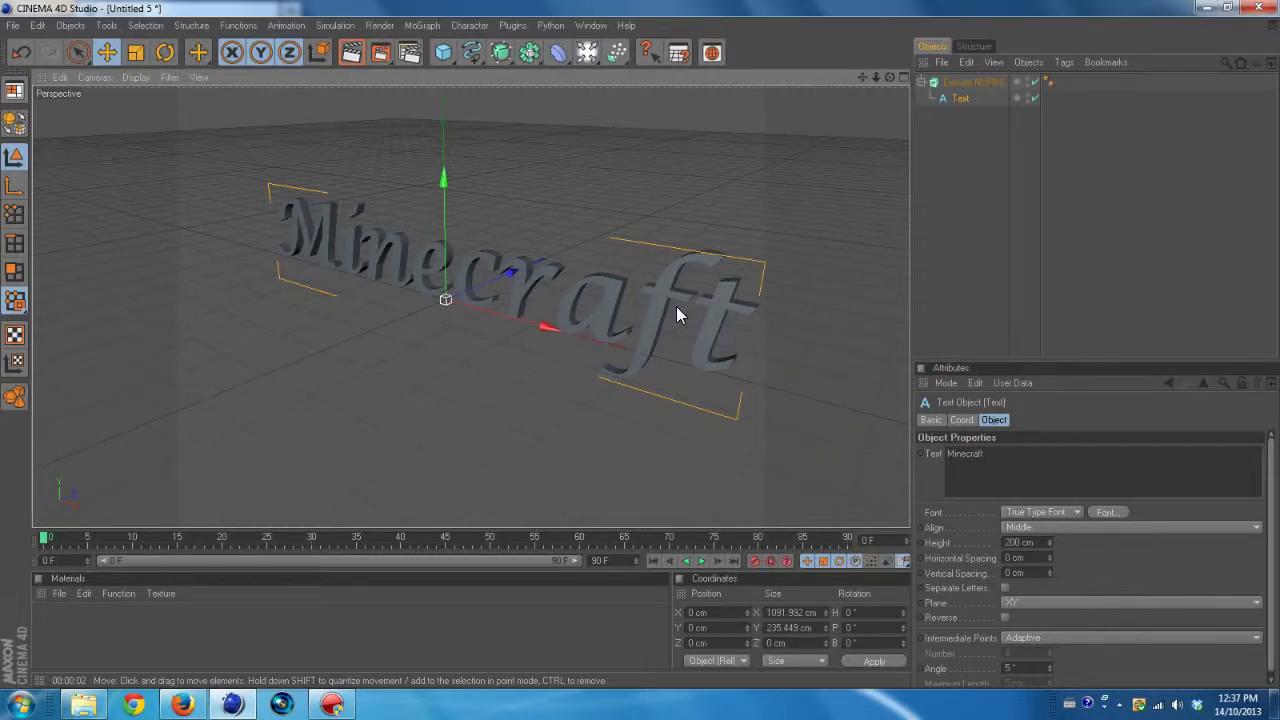
click(1050, 561)
click(1050, 561)
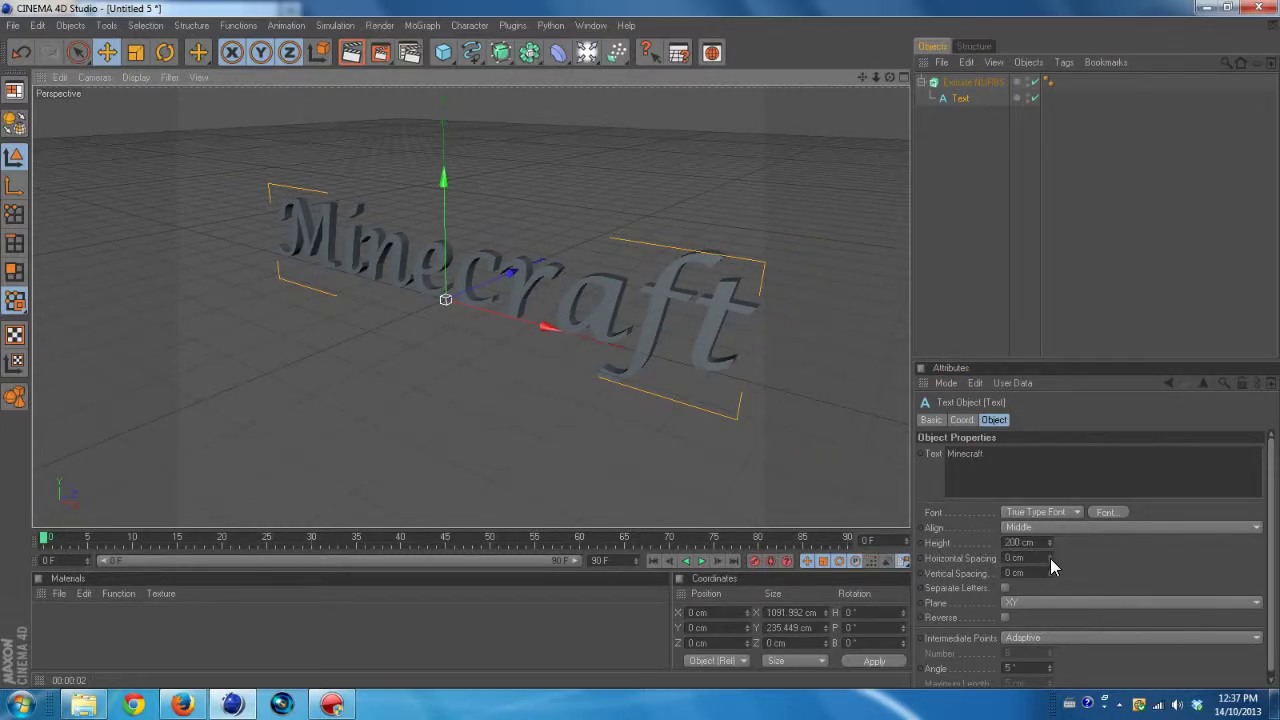
drag(1050, 559, 1050, 558)
drag(889, 77, 875, 90)
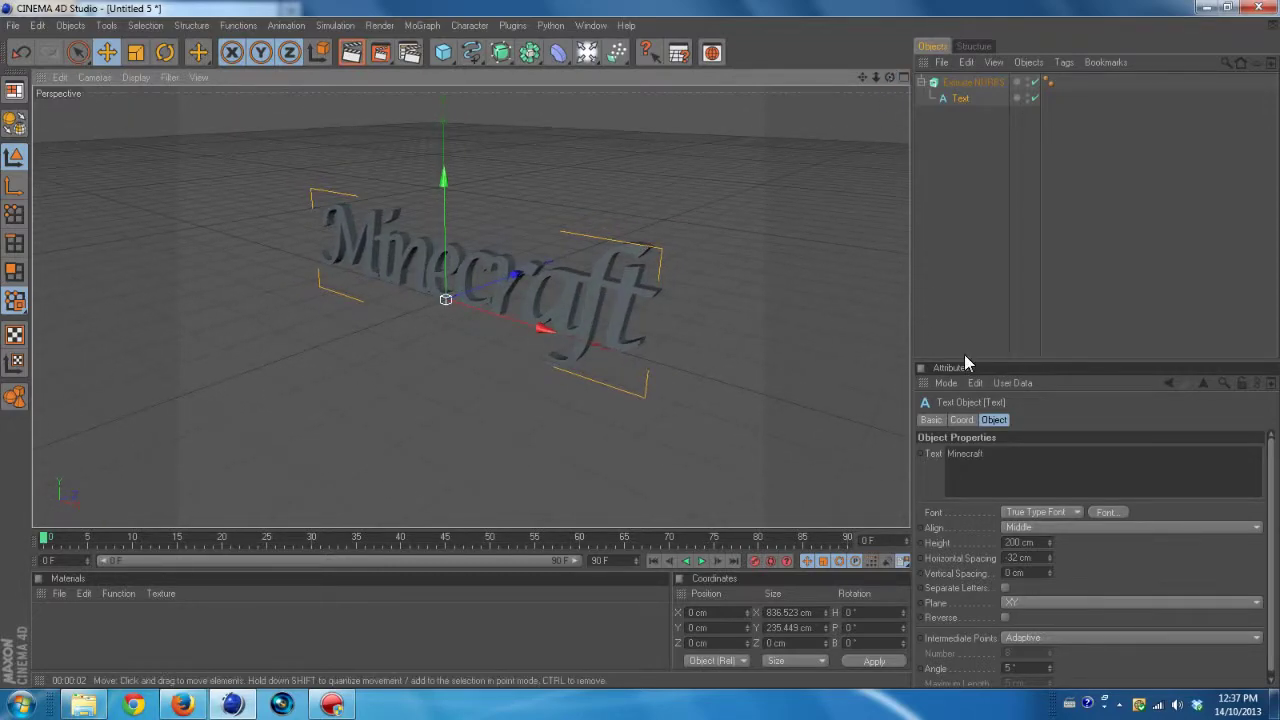
Check the Text object's Basic and Coordinates tabs, then select the Extrude NURBS.
click(931, 420)
click(962, 420)
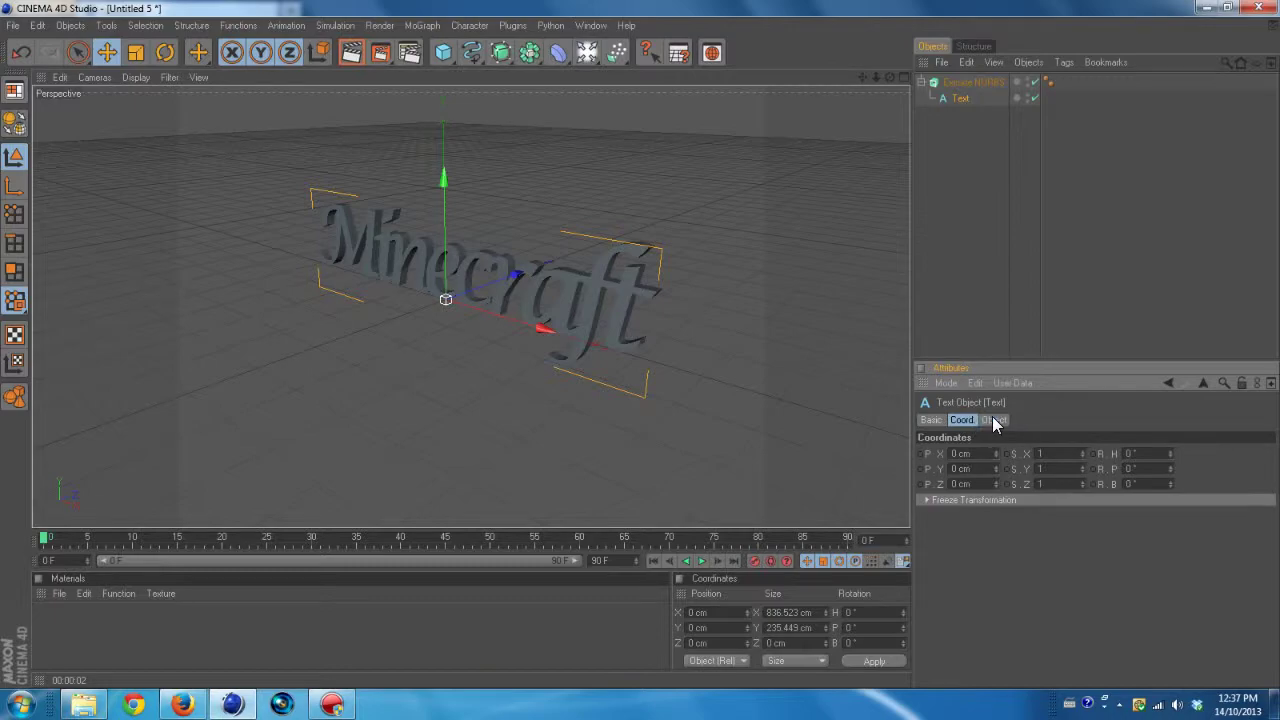
click(963, 84)
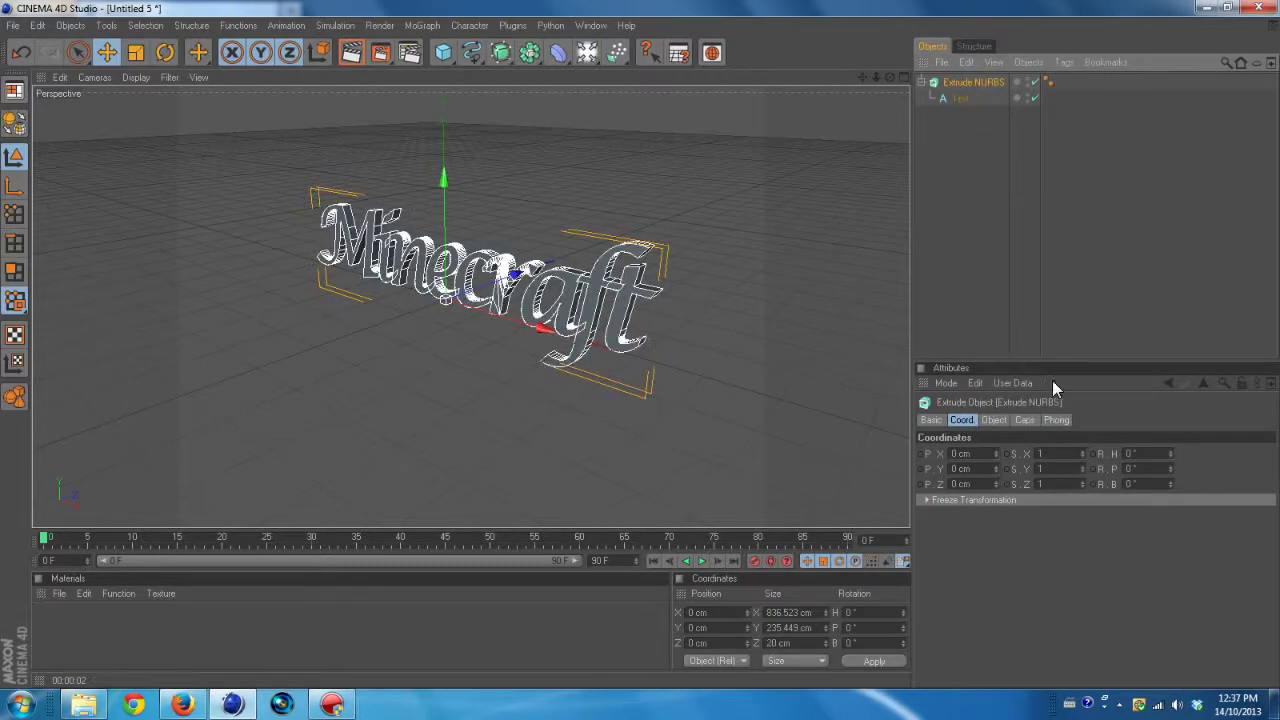
Set the Extrude NURBS Movement Z depth to 40 cm and view the thicker lettering.
click(960, 98)
click(976, 82)
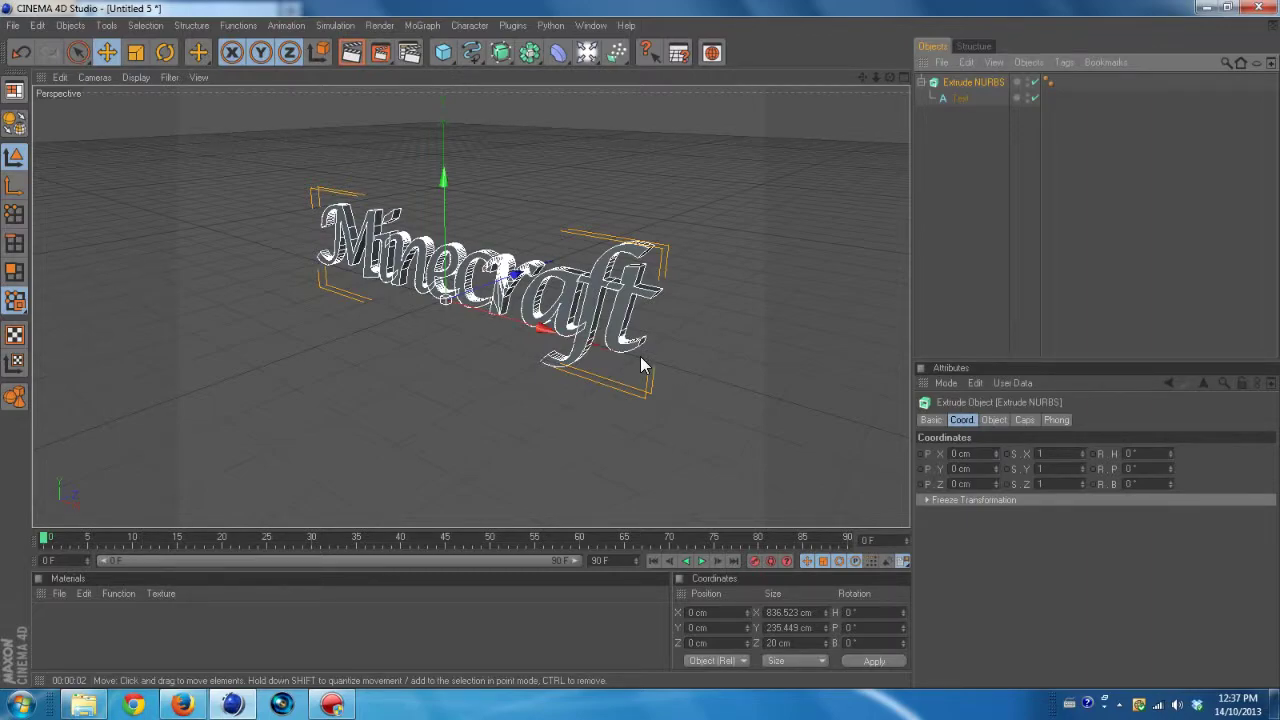
click(931, 420)
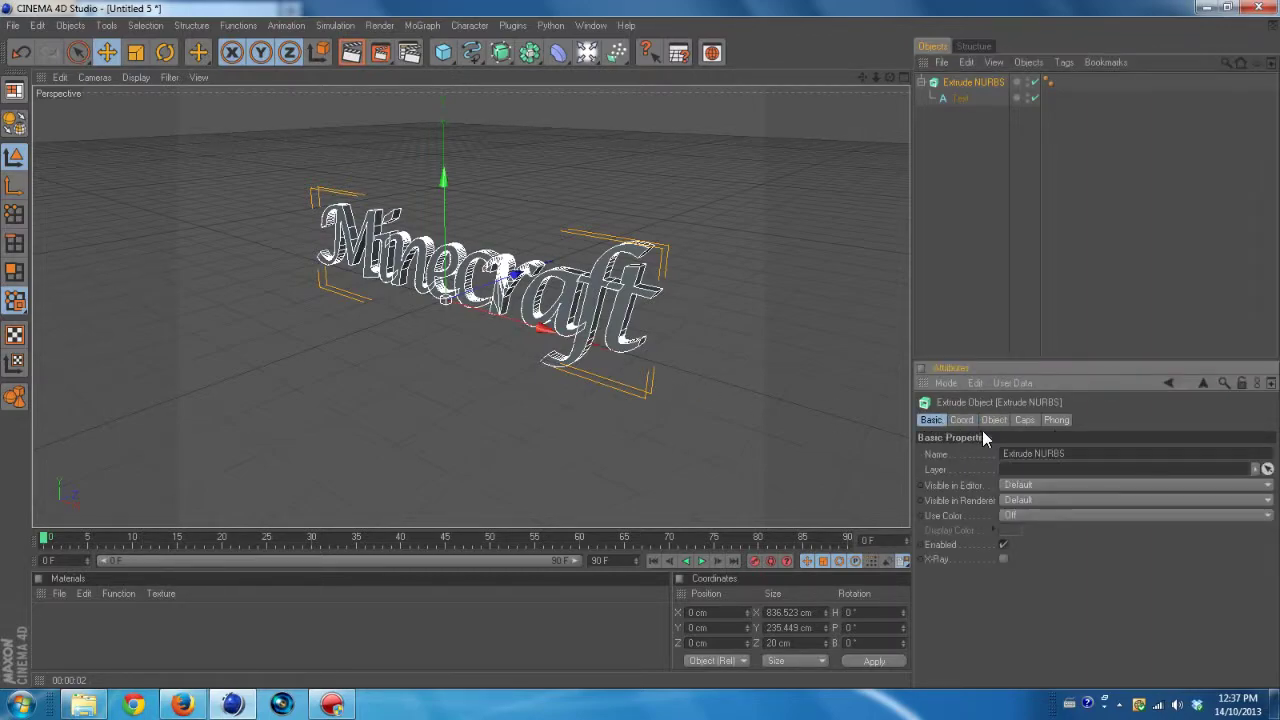
click(970, 420)
click(992, 420)
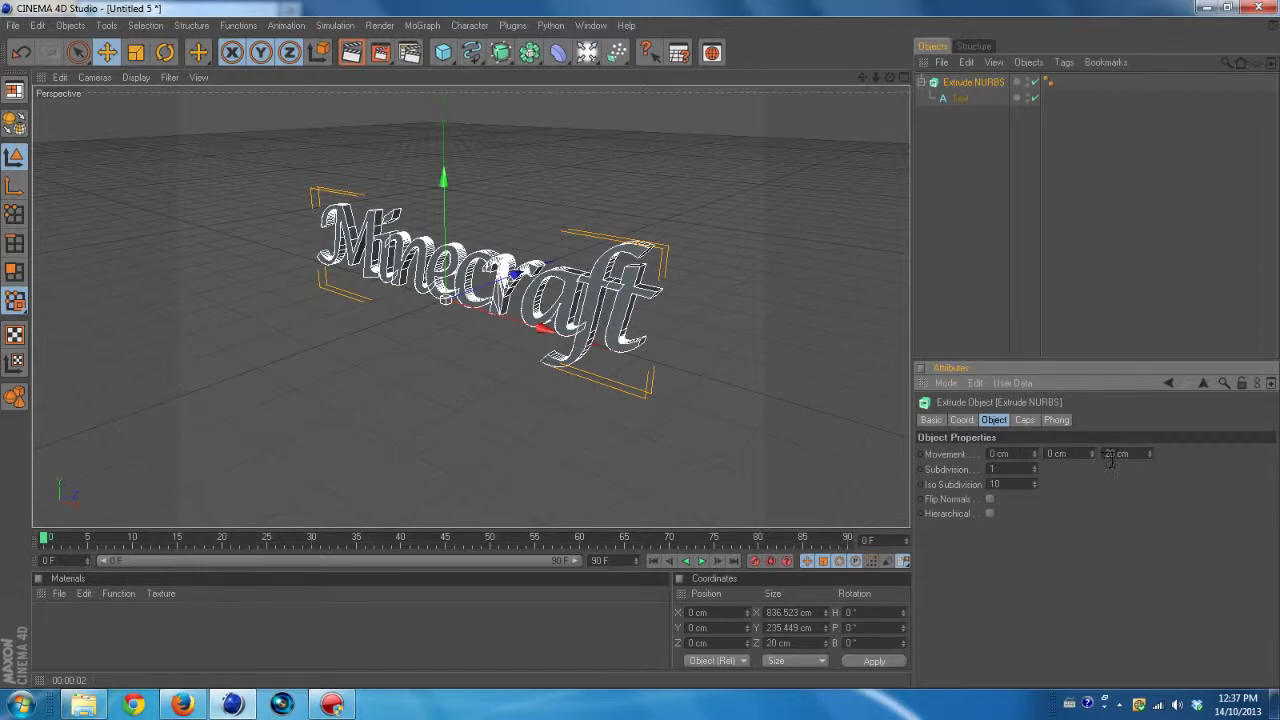
double_click(1116, 455)
key(Return)
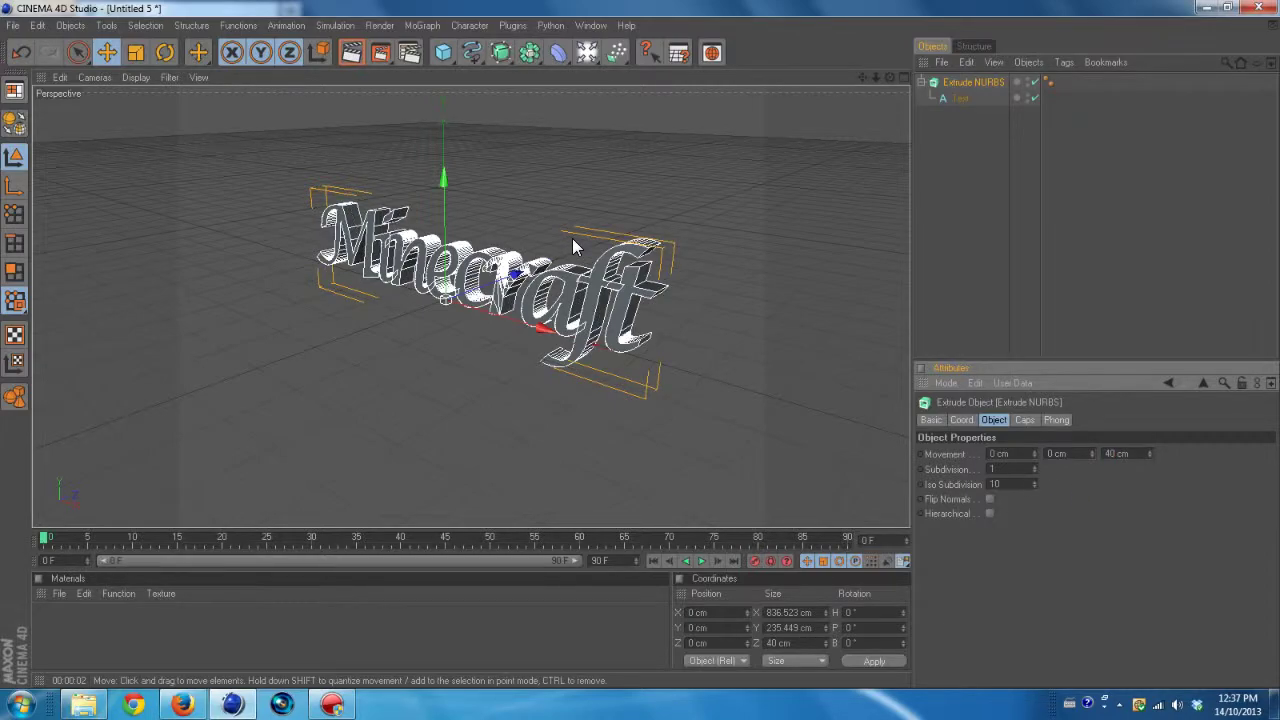
drag(889, 77, 760, 85)
click(655, 288)
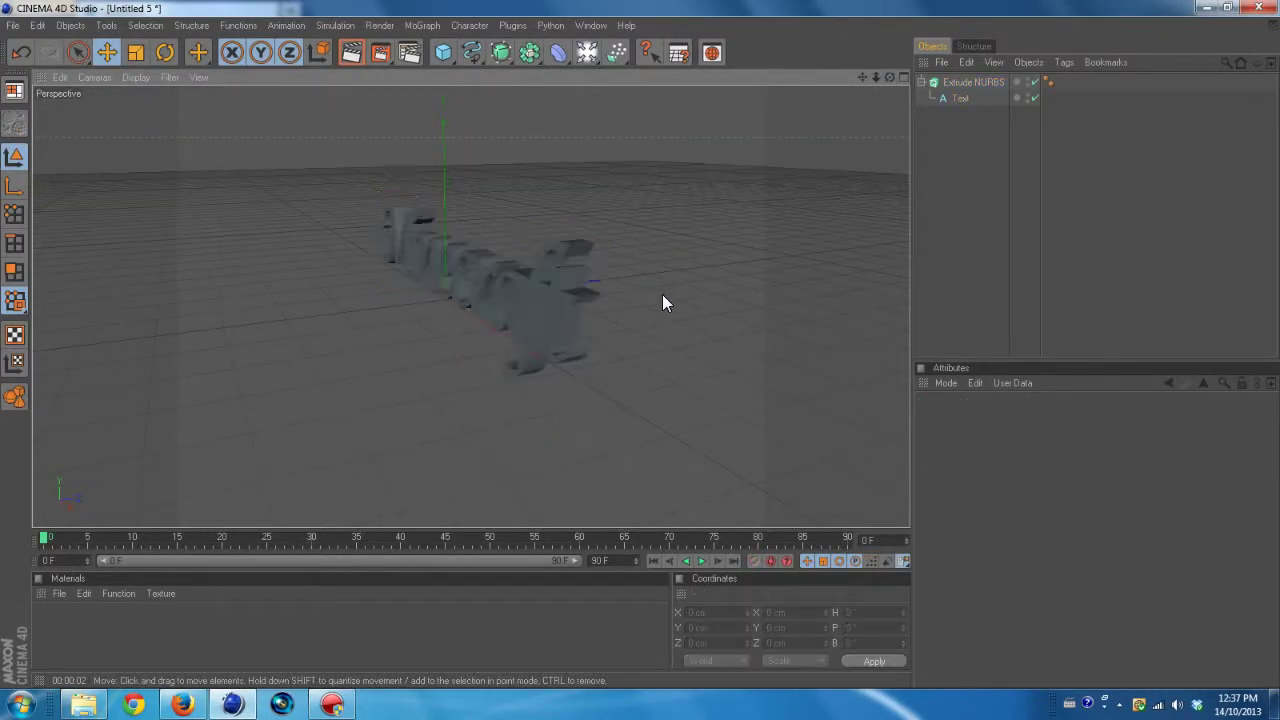
drag(884, 76, 852, 80)
scroll(835, 197, up, 3)
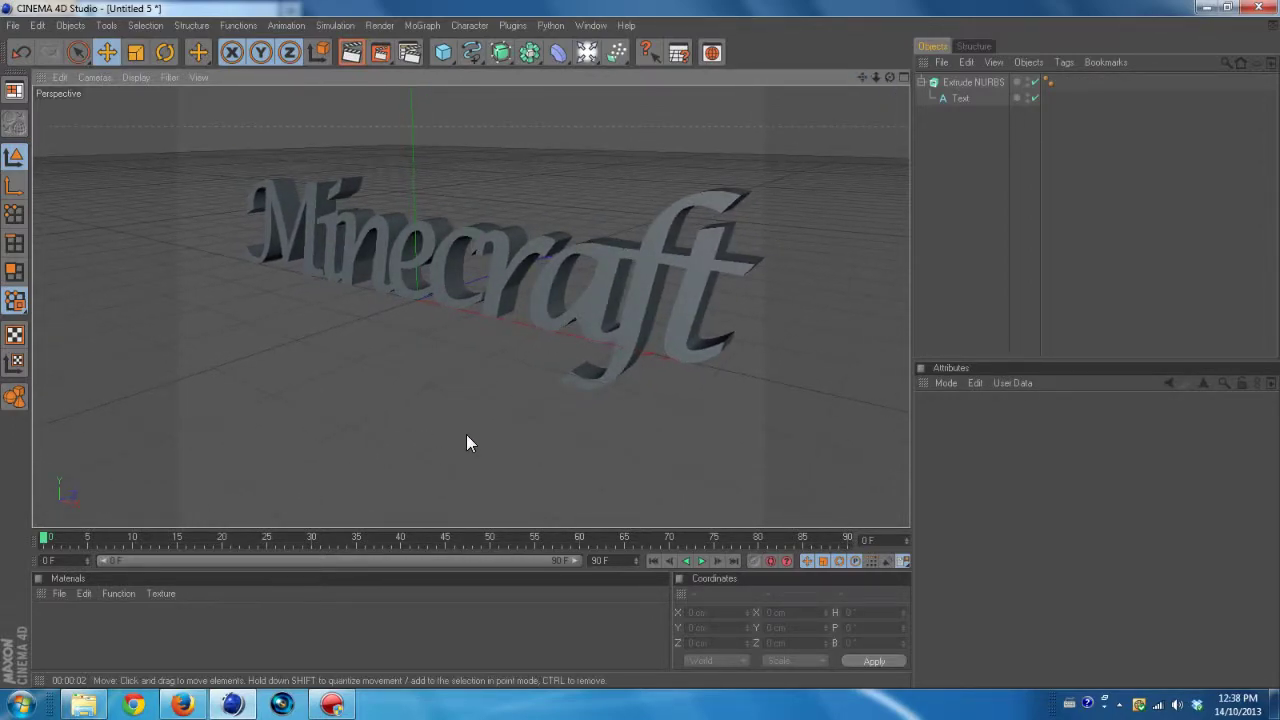
Create a new material coloured yellow RGB 216/212/87 and apply it to the Extrude NURBS.
click(59, 593)
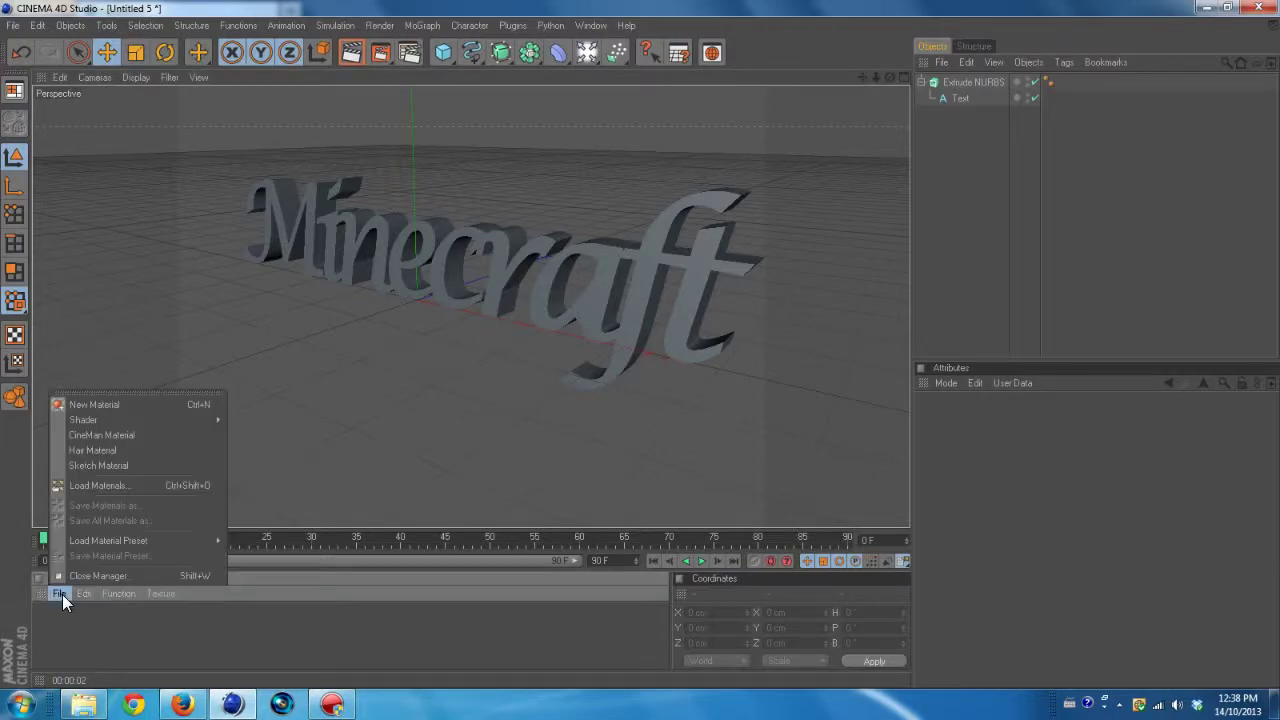
click(129, 404)
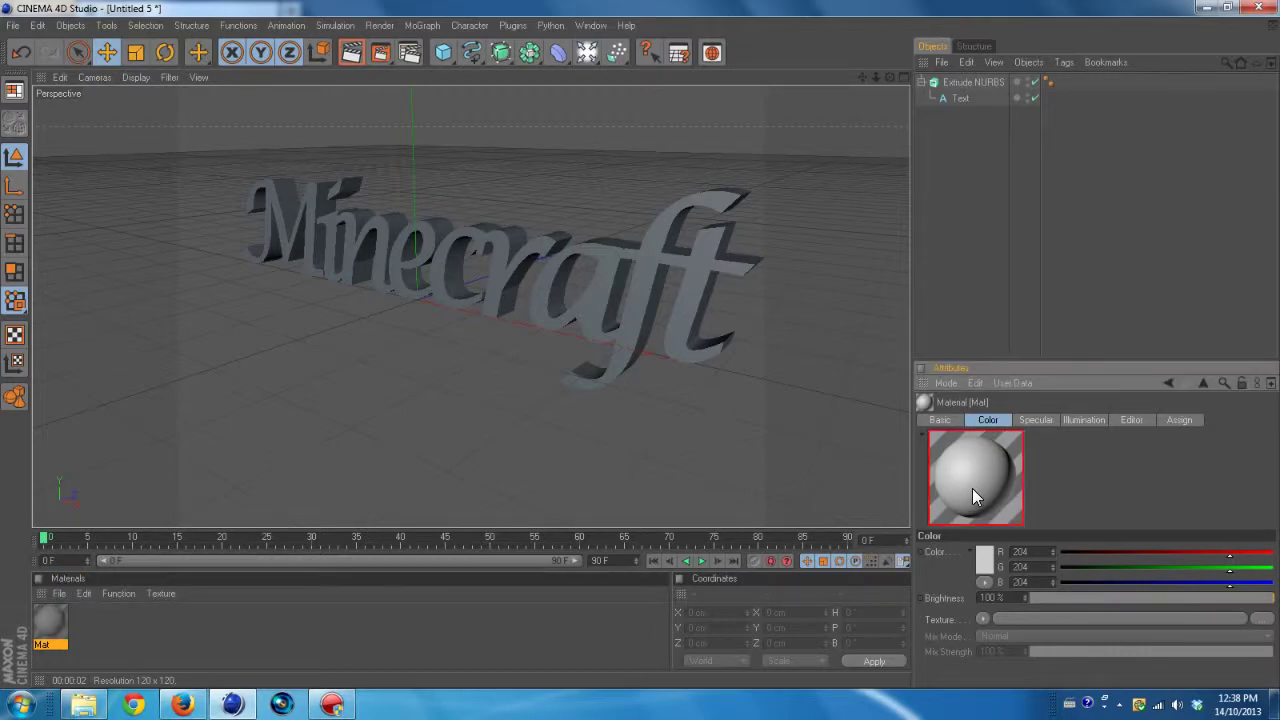
click(980, 561)
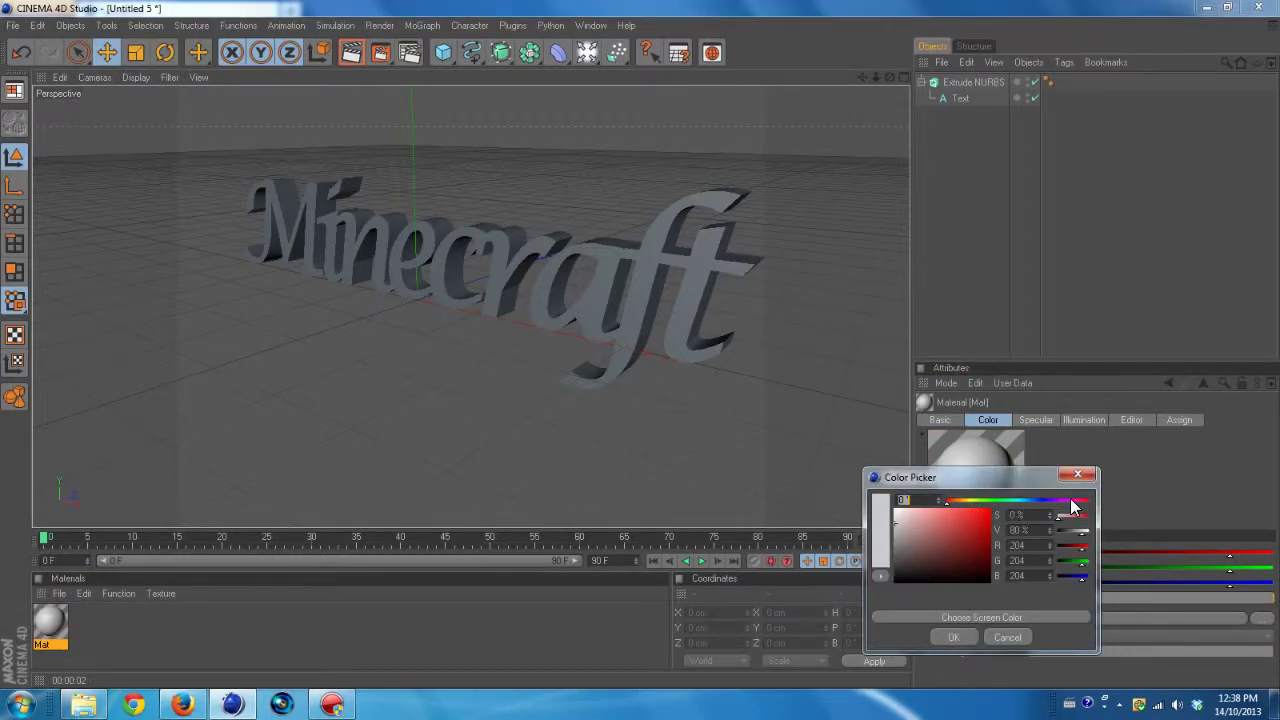
click(972, 499)
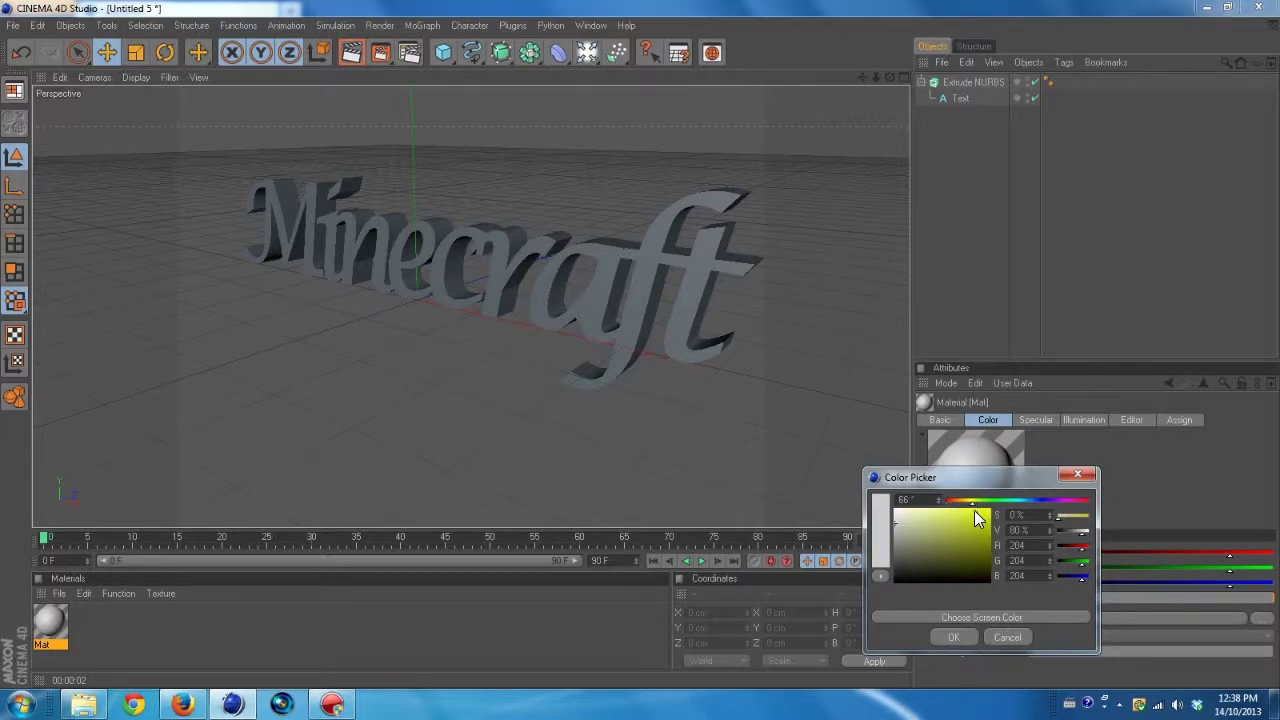
click(978, 513)
click(981, 512)
click(968, 500)
click(976, 520)
click(952, 530)
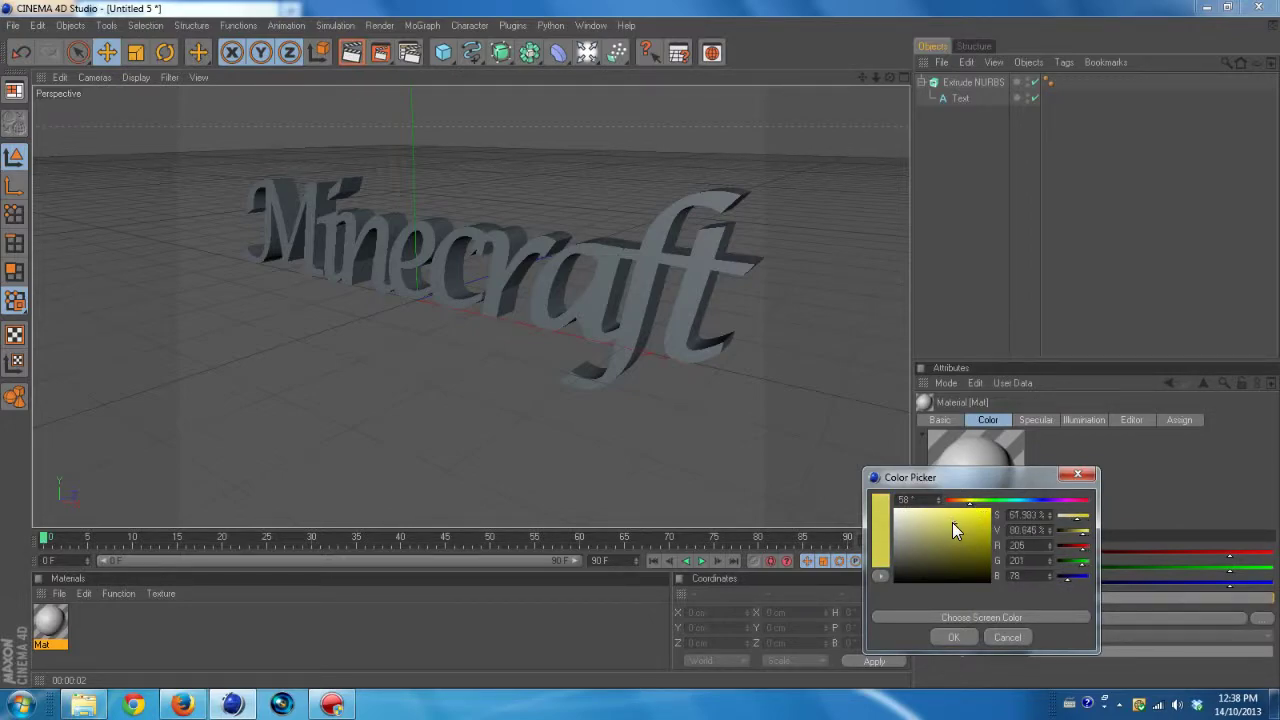
click(950, 518)
click(955, 637)
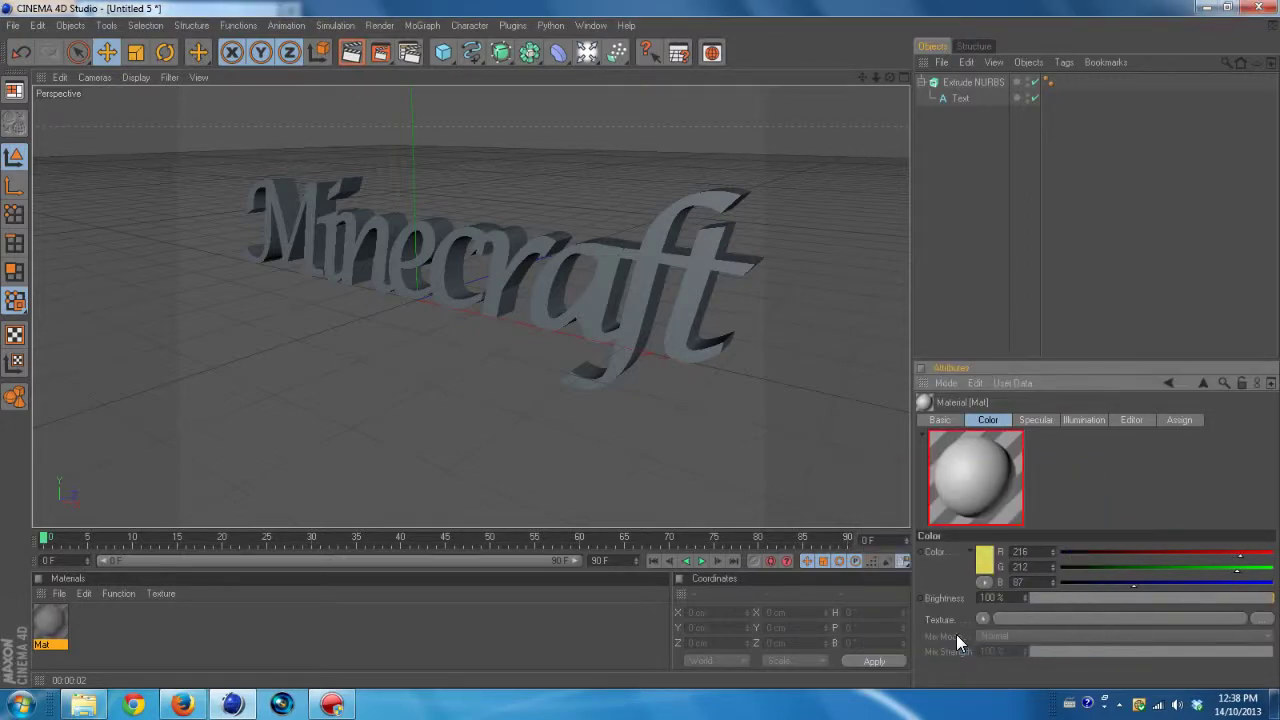
drag(50, 622, 498, 276)
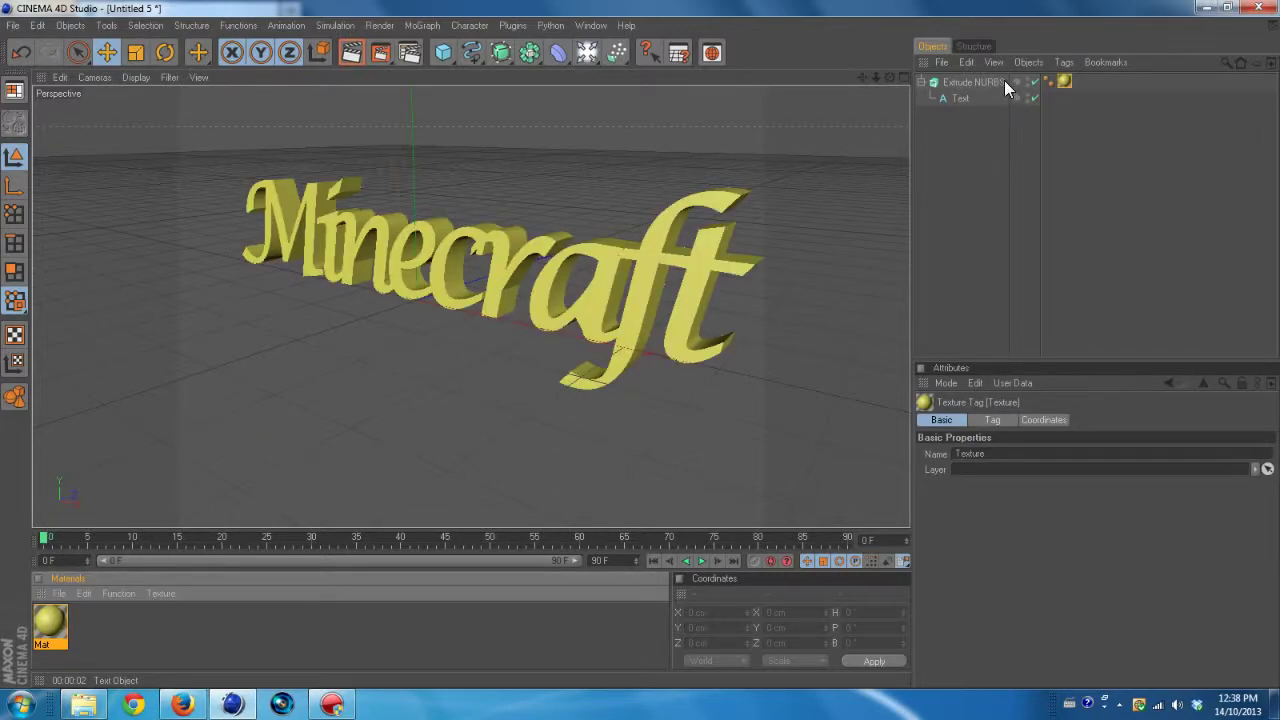
click(358, 55)
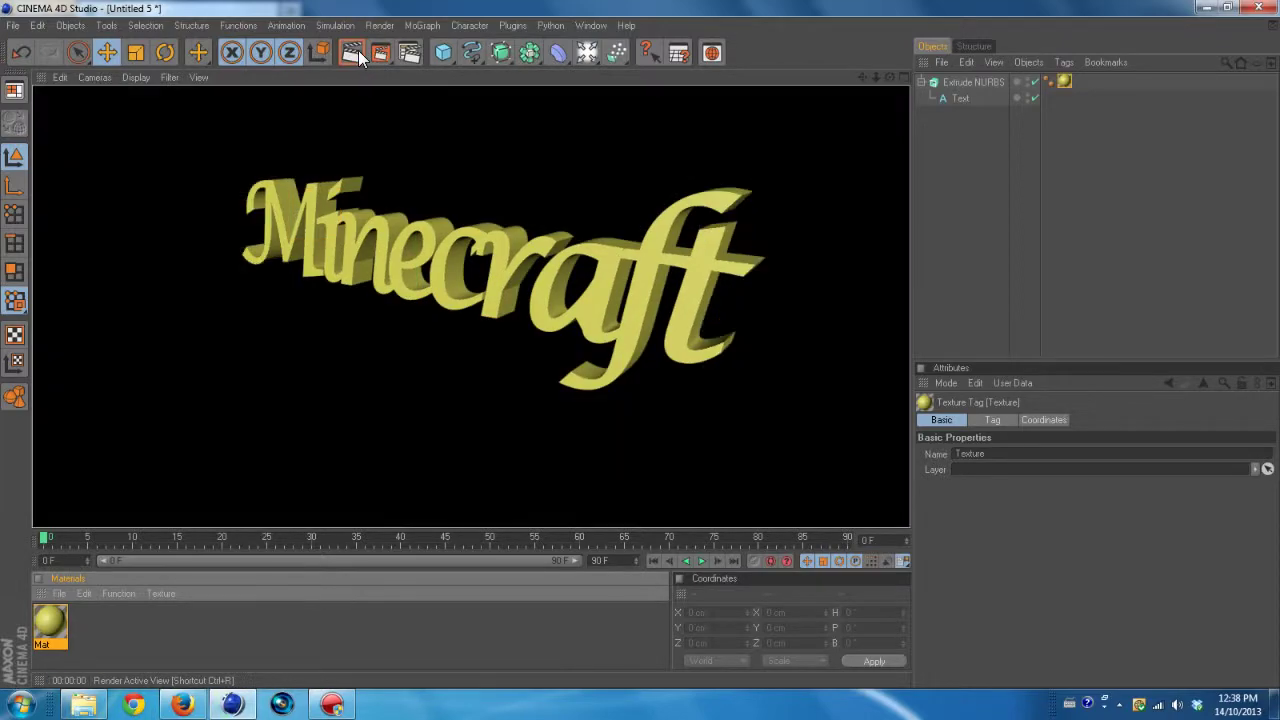
click(361, 345)
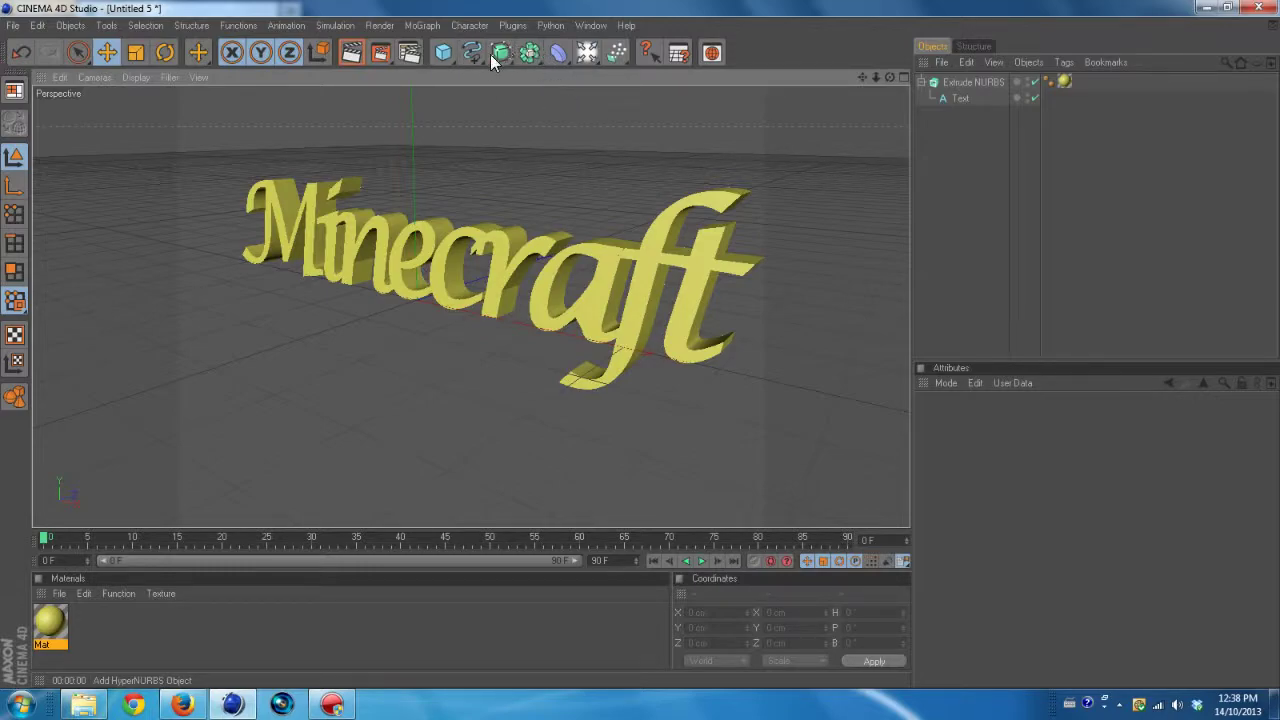
Add a Connect object from the Array flyout, then open the text's material settings.
drag(510, 62, 558, 162)
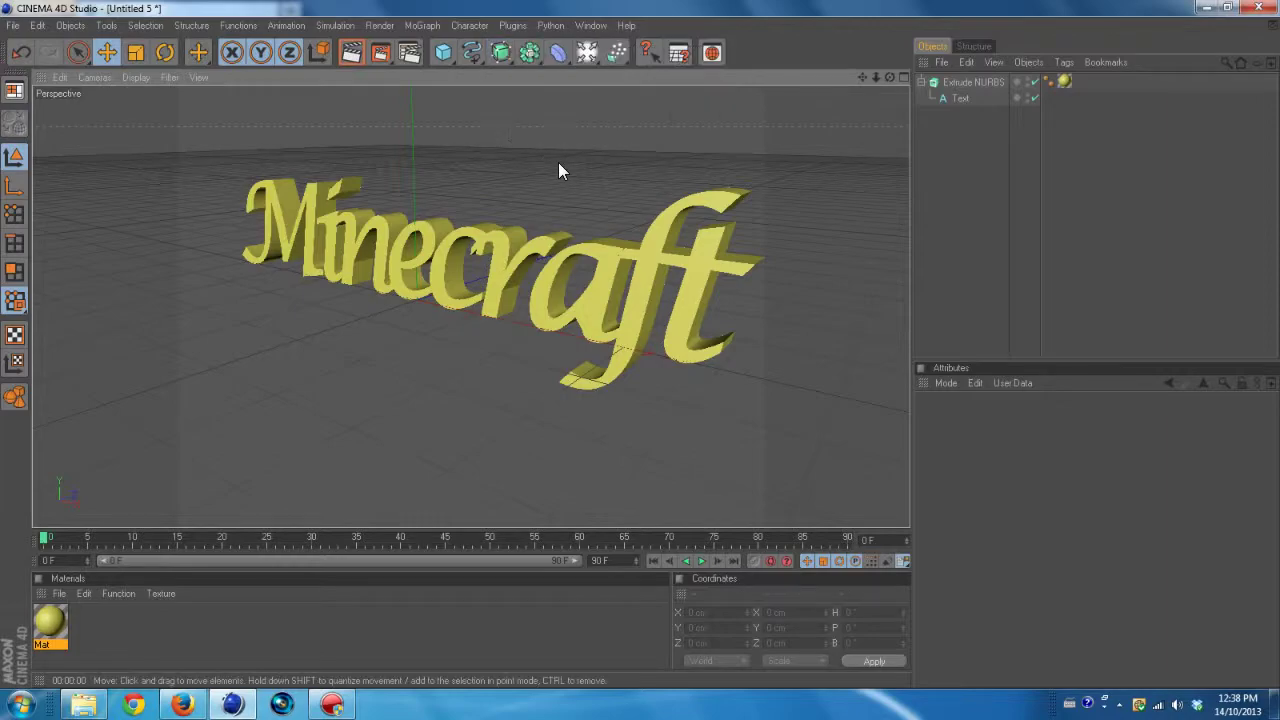
drag(540, 62, 541, 64)
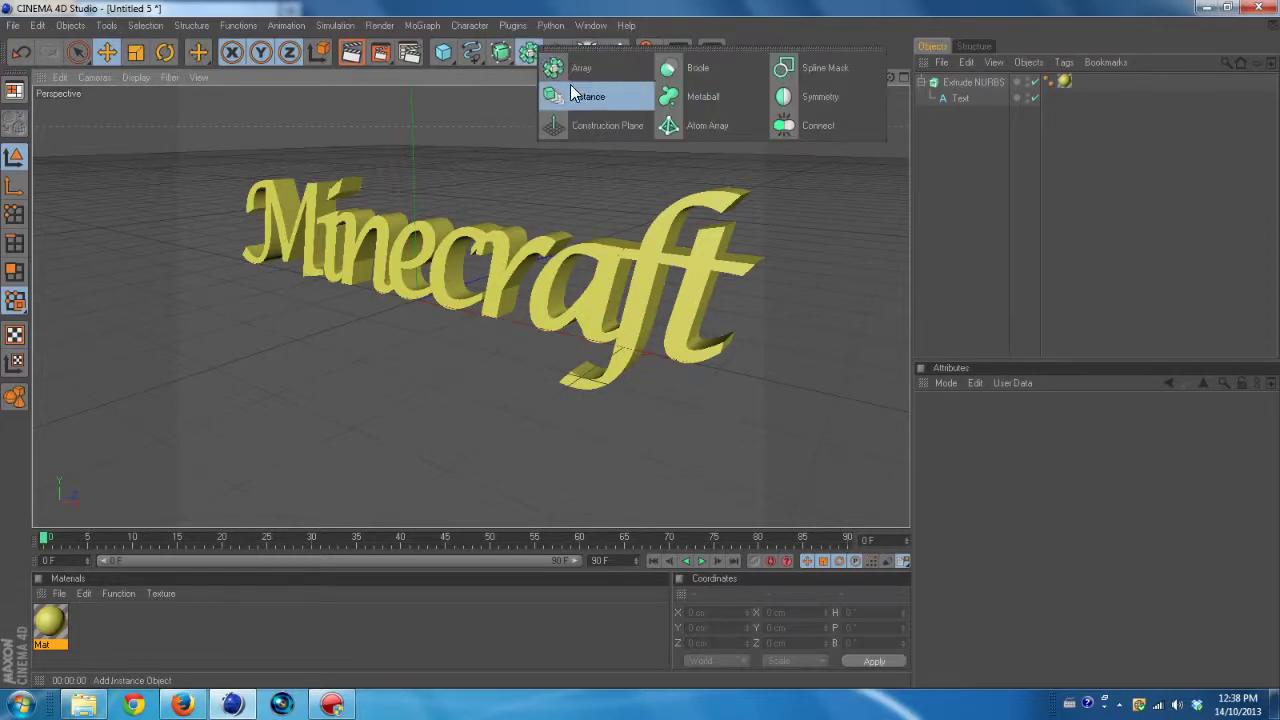
click(814, 124)
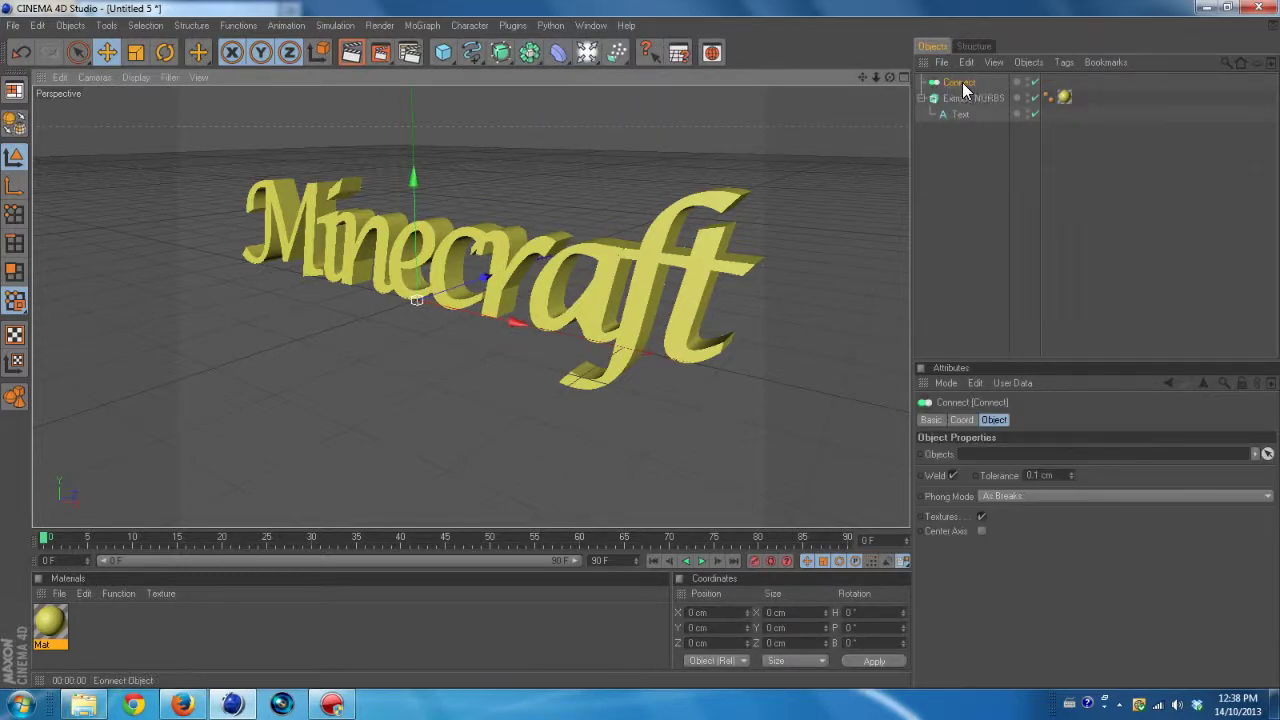
double_click(1064, 97)
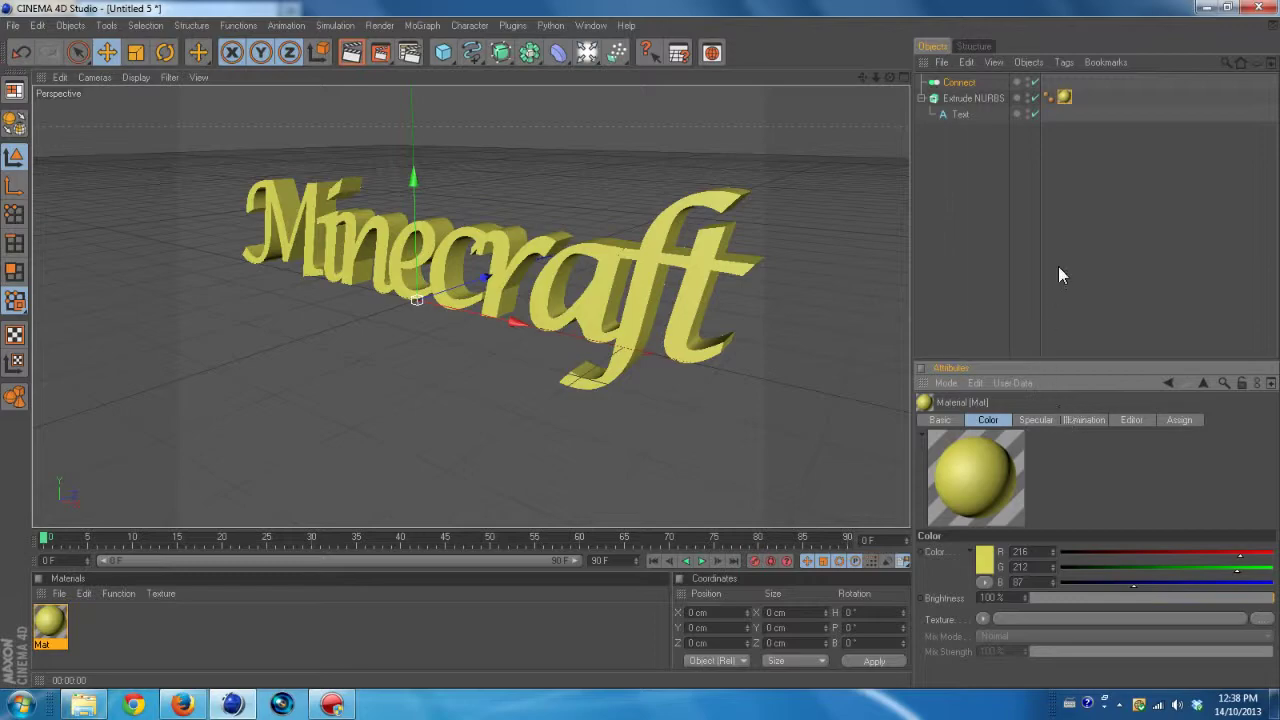
Enable Reflection on the yellow material at 50% brightness and test-render the view.
double_click(52, 620)
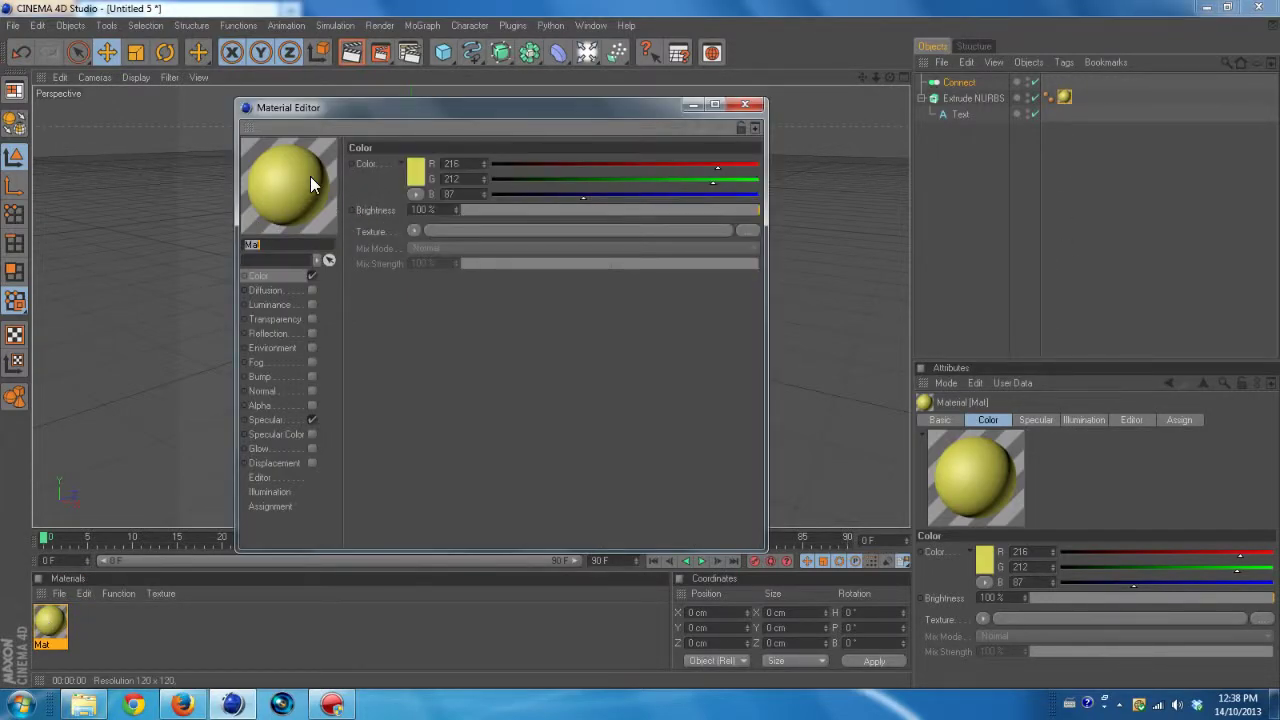
click(311, 333)
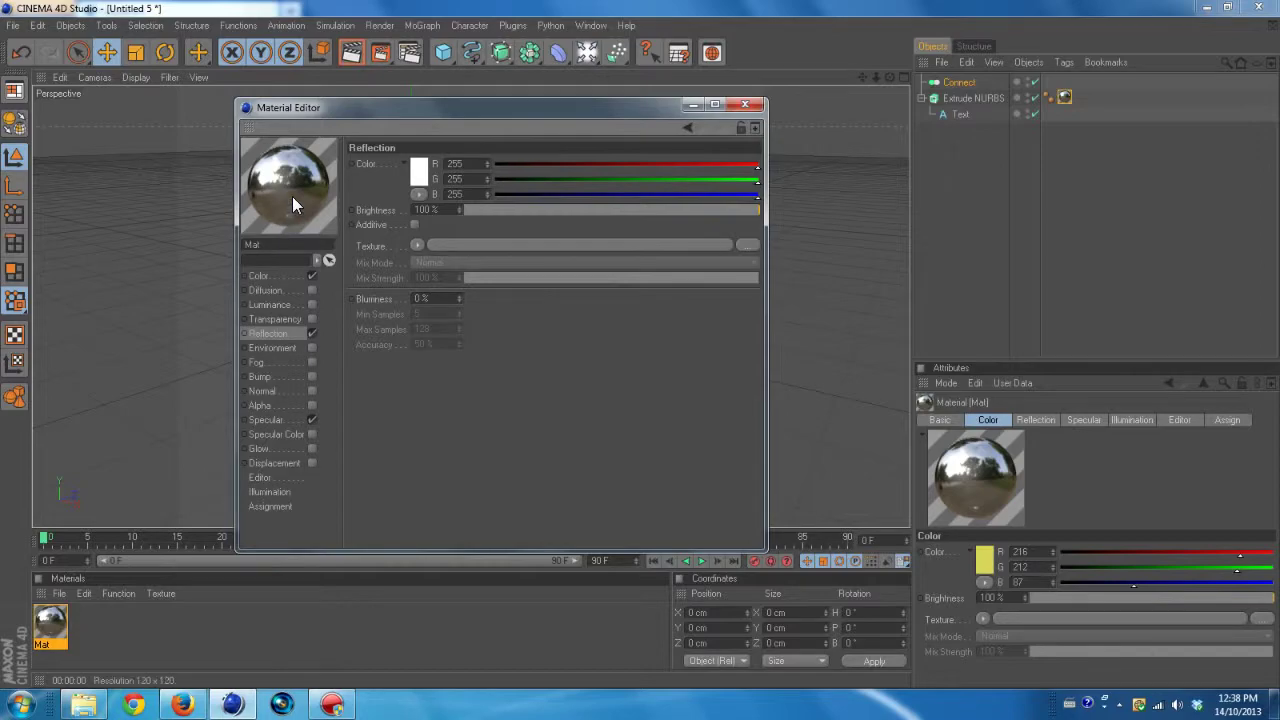
click(592, 210)
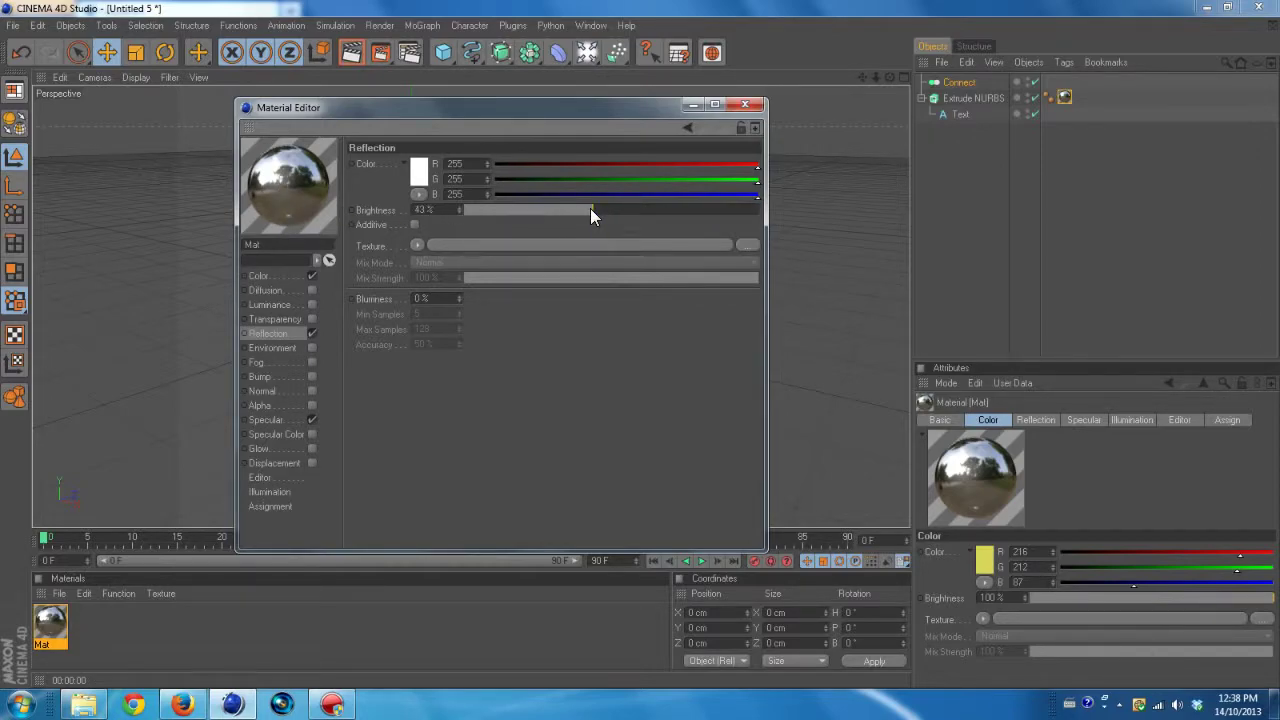
click(610, 212)
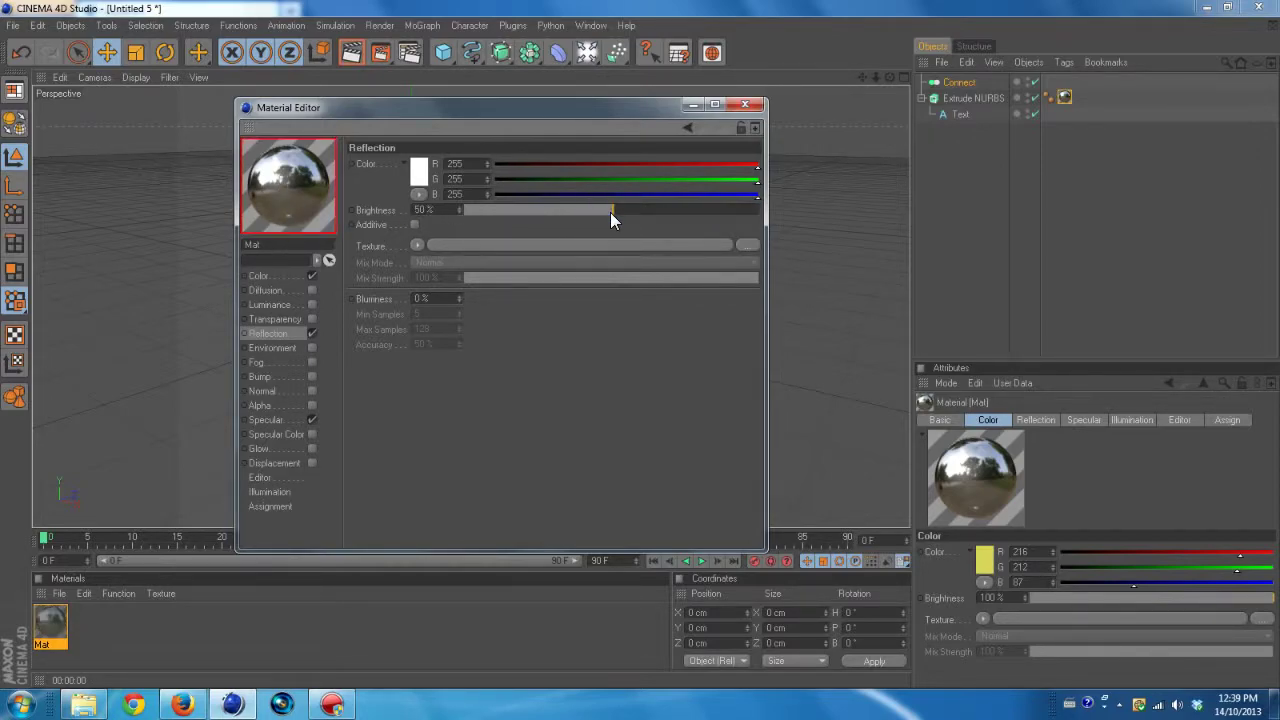
click(745, 105)
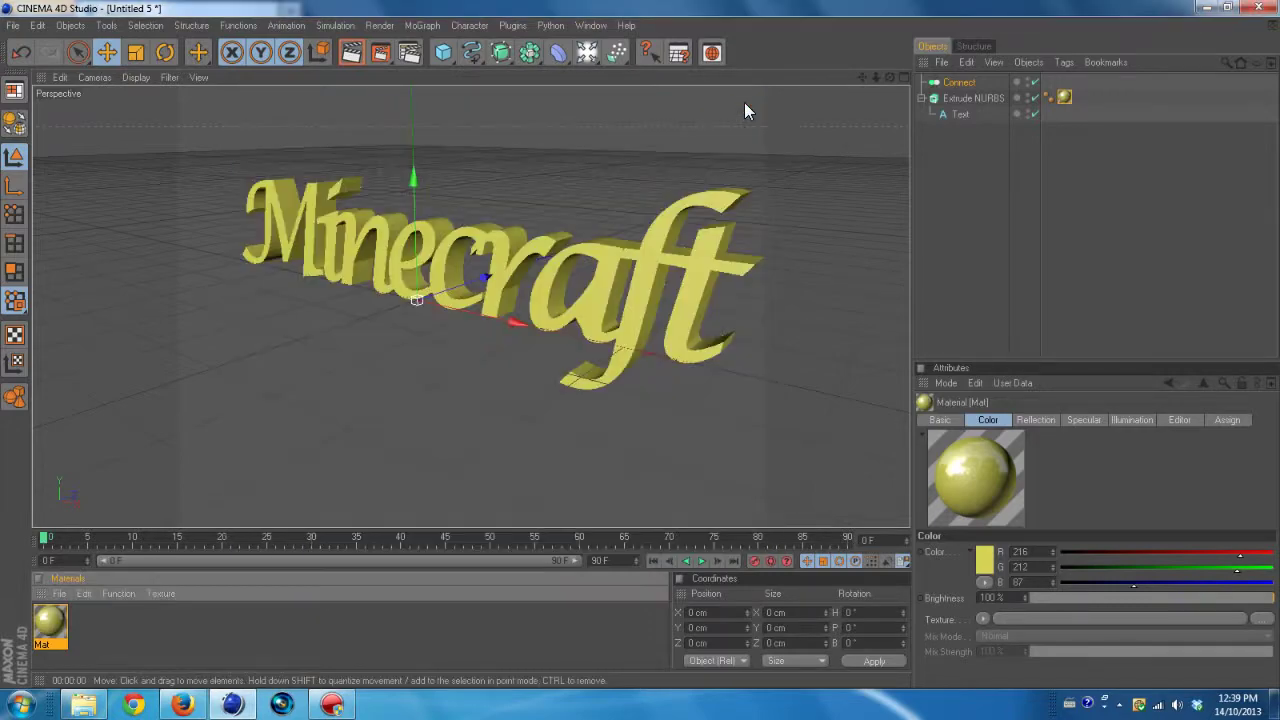
click(352, 50)
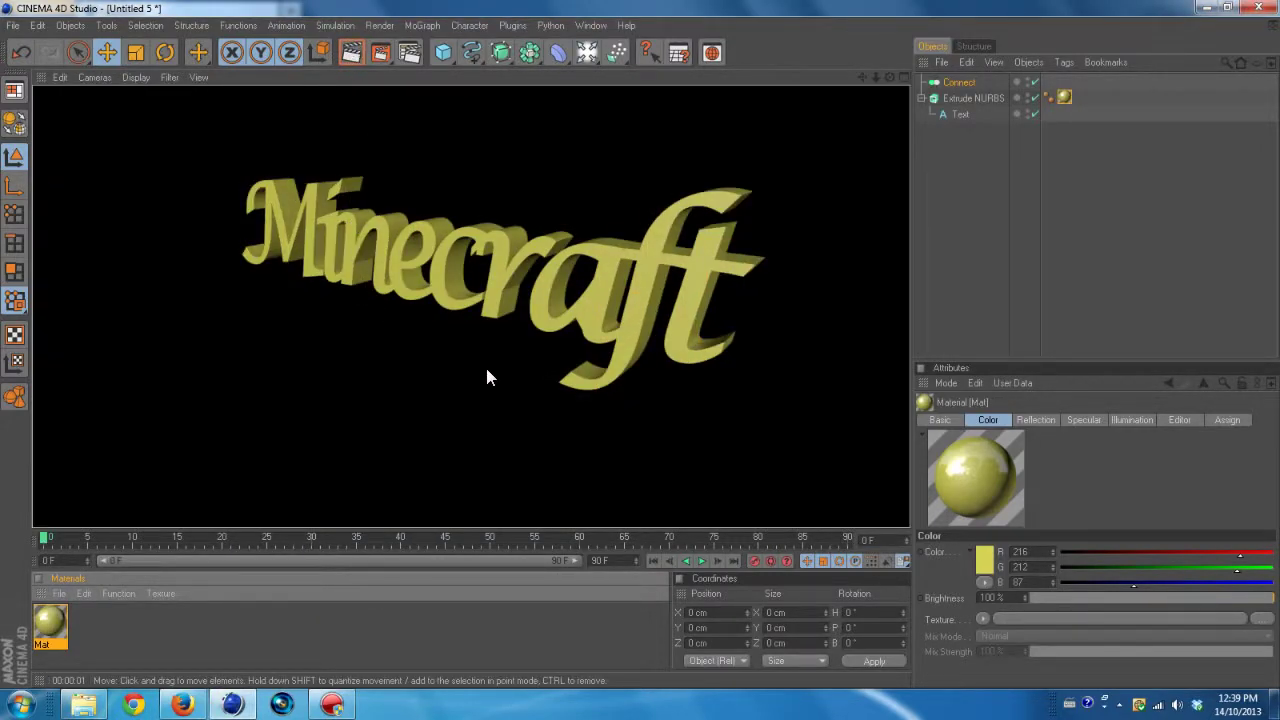
click(445, 328)
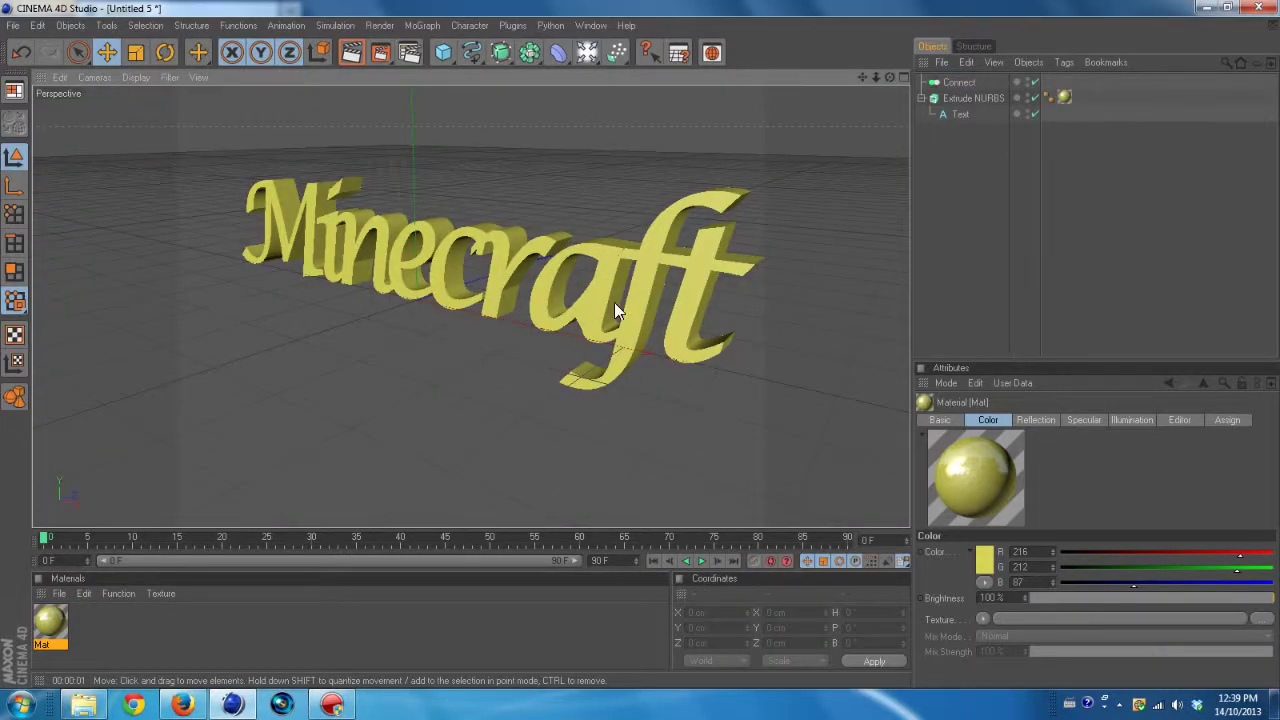
Open the Greyscalegorilla HDRI light kit lib4d from the Desktop and load OverheadSoftbox.c4d.
click(14, 25)
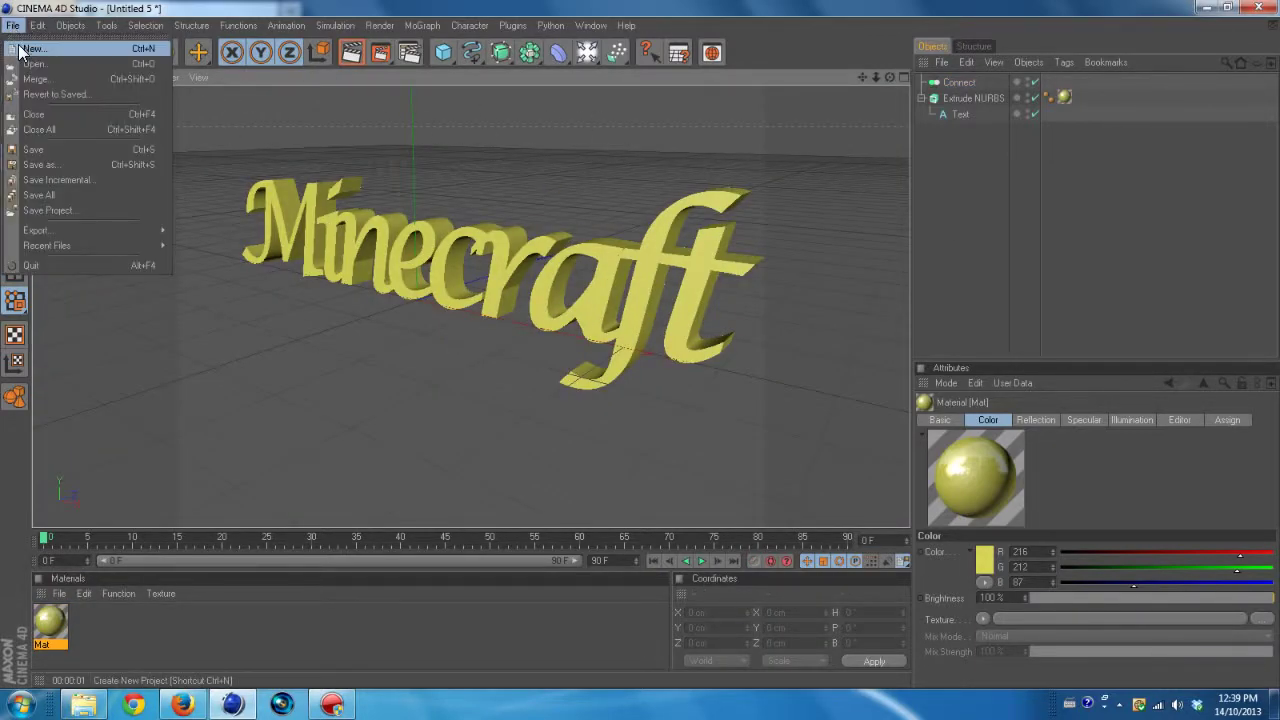
click(30, 63)
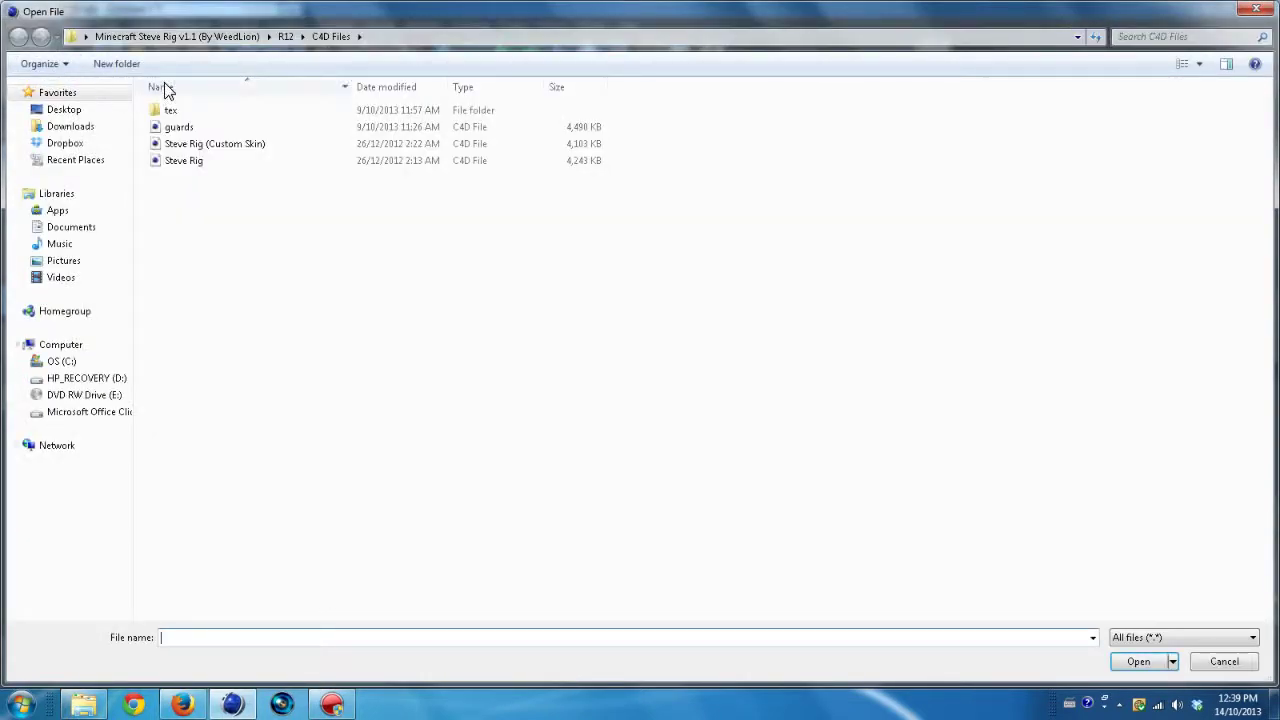
click(64, 110)
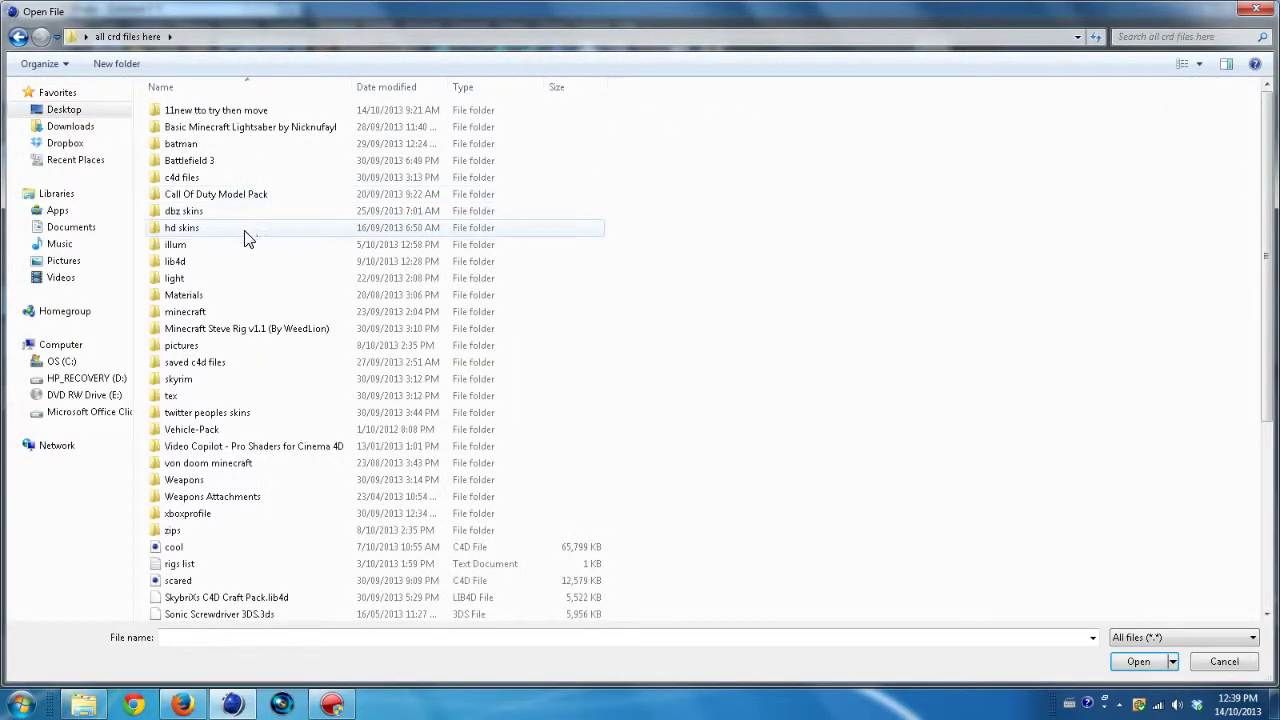
double_click(192, 258)
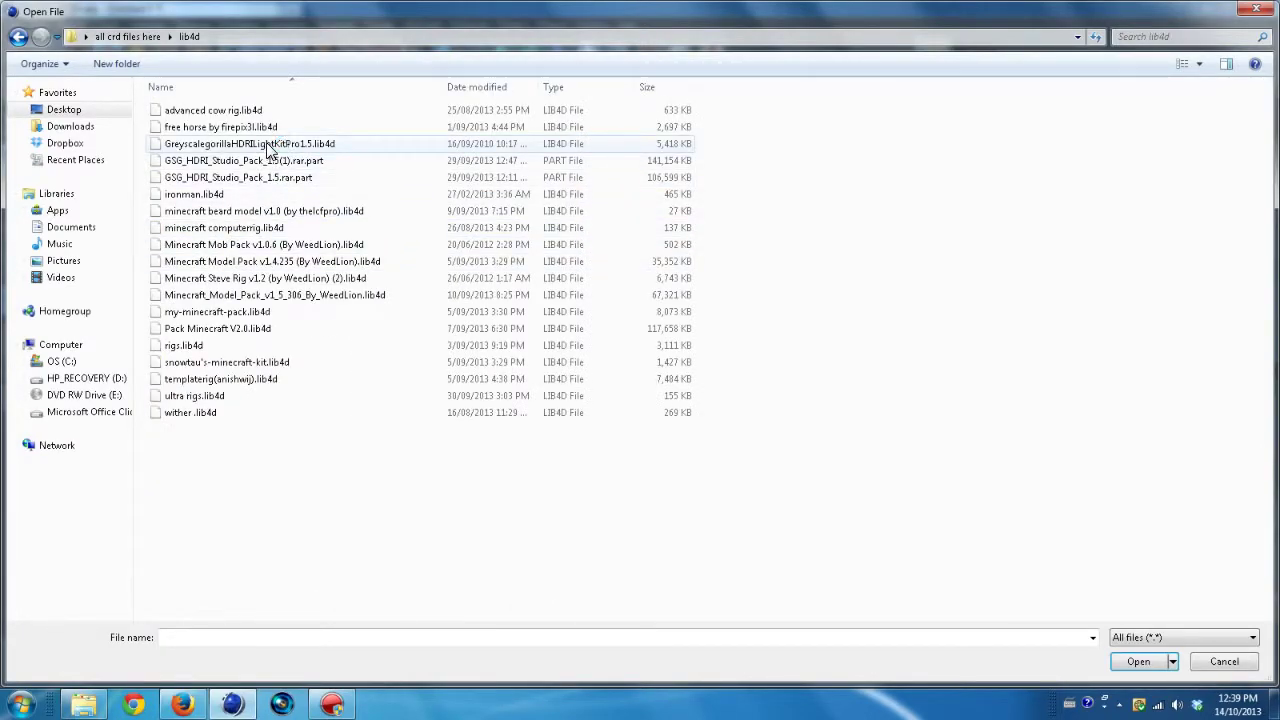
double_click(266, 143)
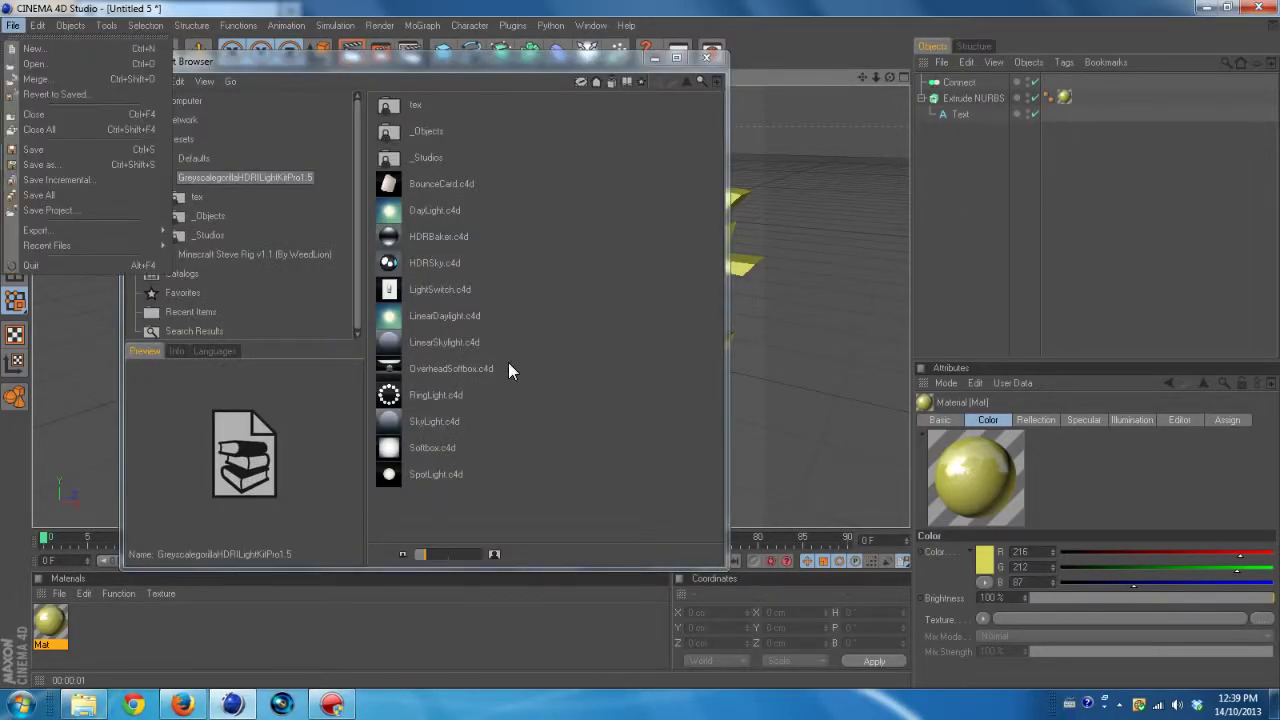
double_click(476, 369)
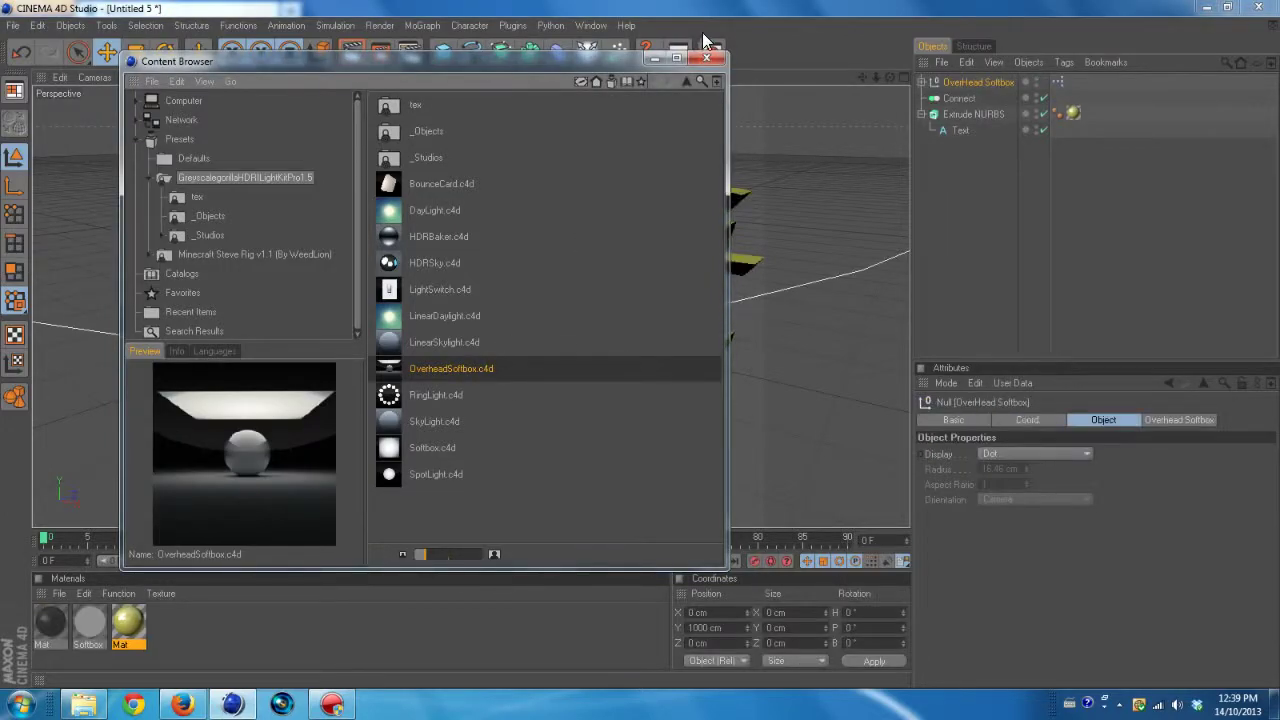
click(706, 57)
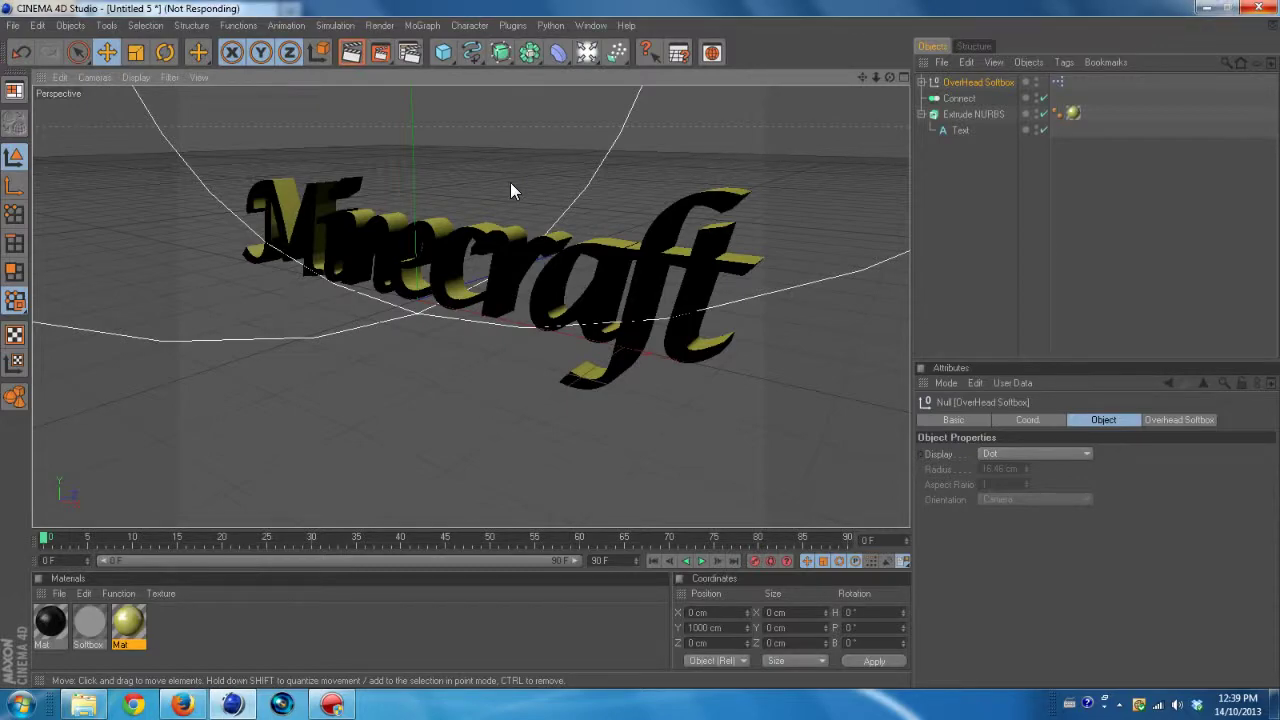
Lower the overhead softbox slightly, duplicate it, and slide the copy sideways along X.
scroll(512, 186, down, 3)
scroll(575, 162, down, 3)
scroll(574, 158, down, 4)
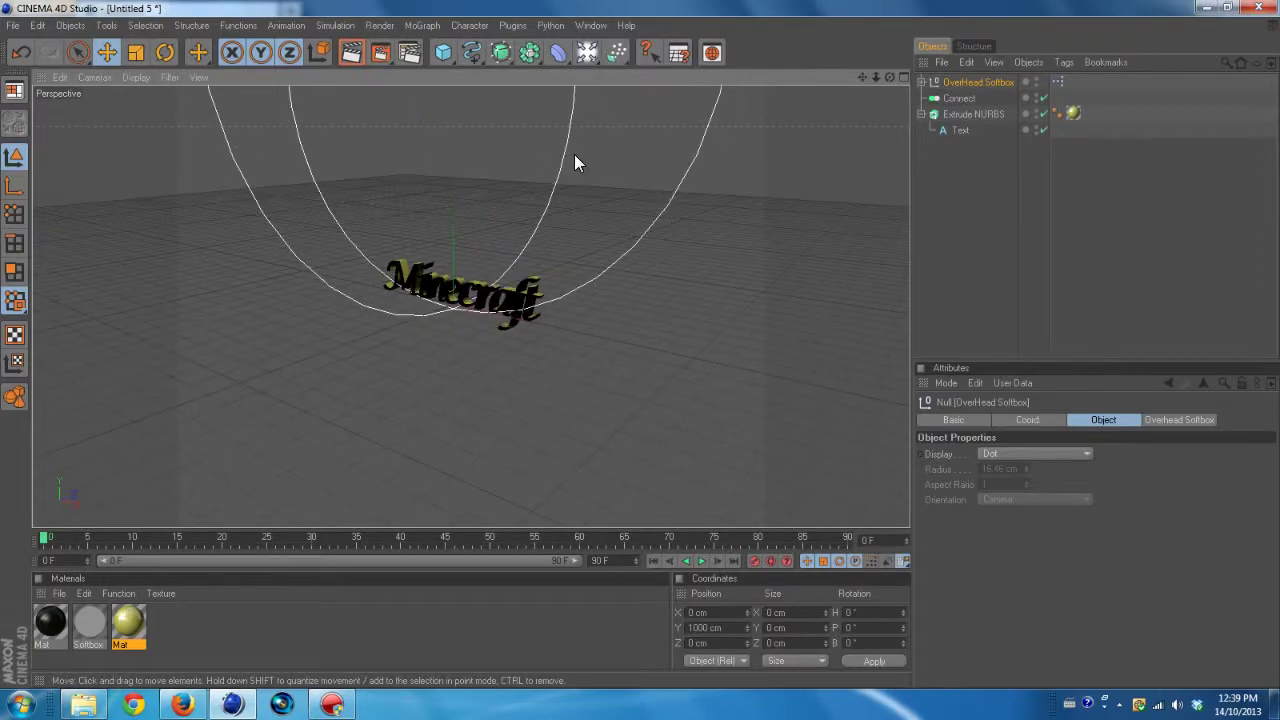
drag(471, 116, 462, 196)
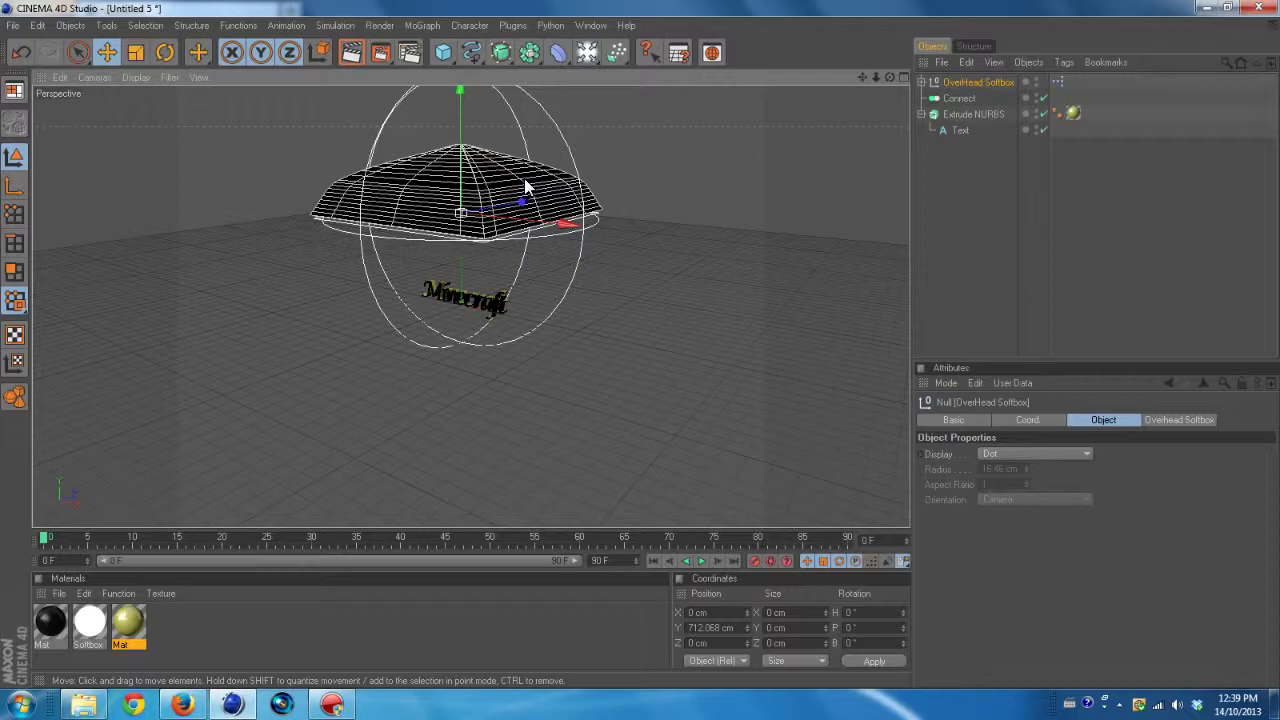
key(ctrl+c)
key(ctrl+v)
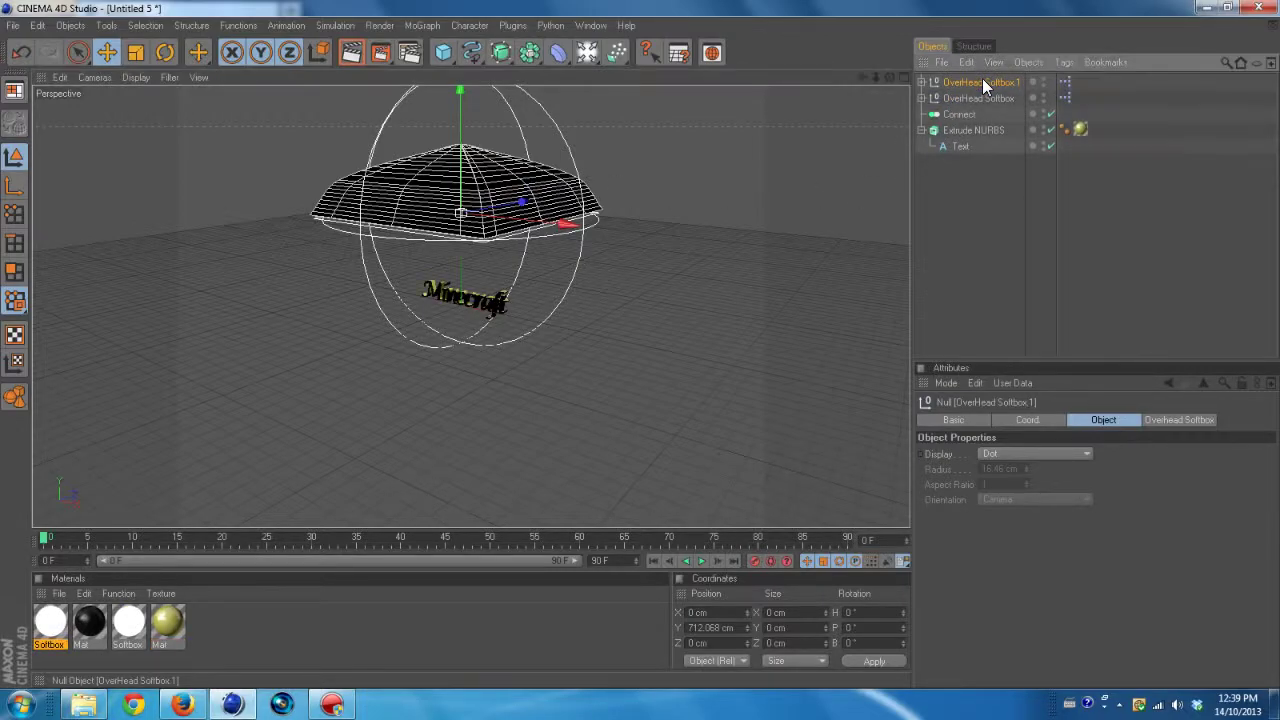
drag(568, 223, 856, 252)
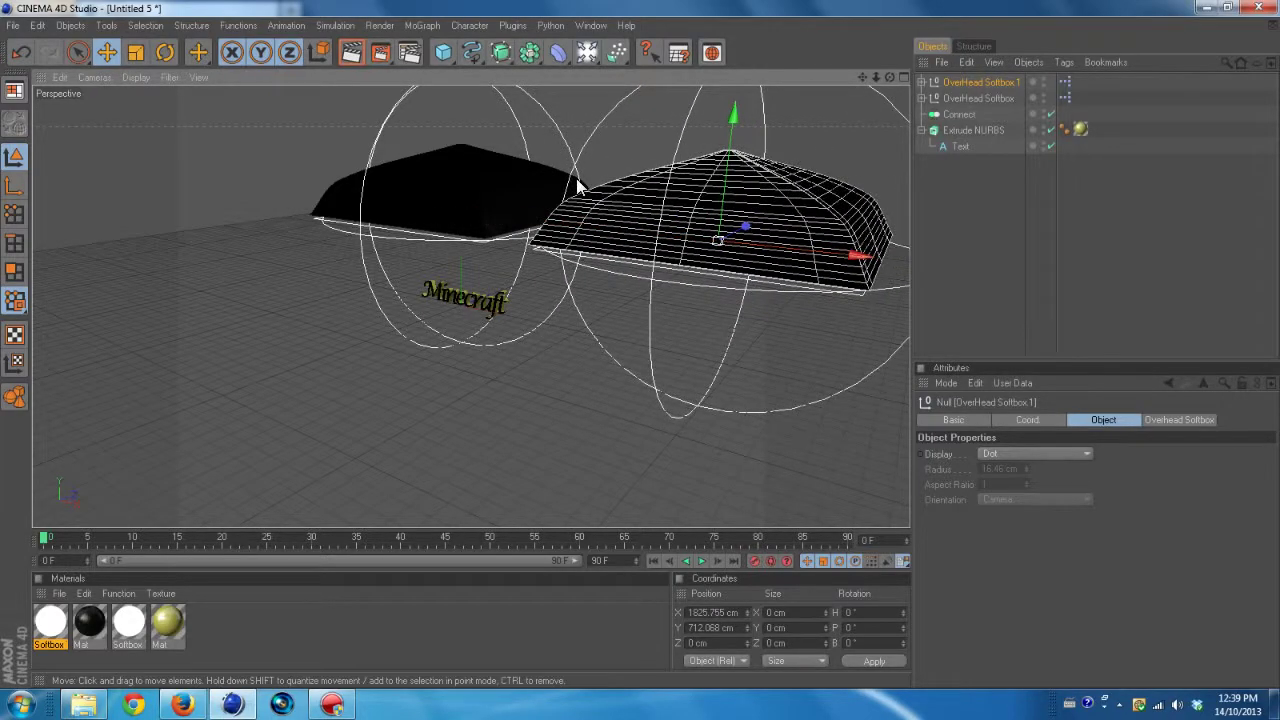
Tilt the second softbox toward the text and move it to X 768, Y 493, Z -828 cm.
click(165, 52)
drag(780, 192, 808, 258)
drag(760, 208, 714, 244)
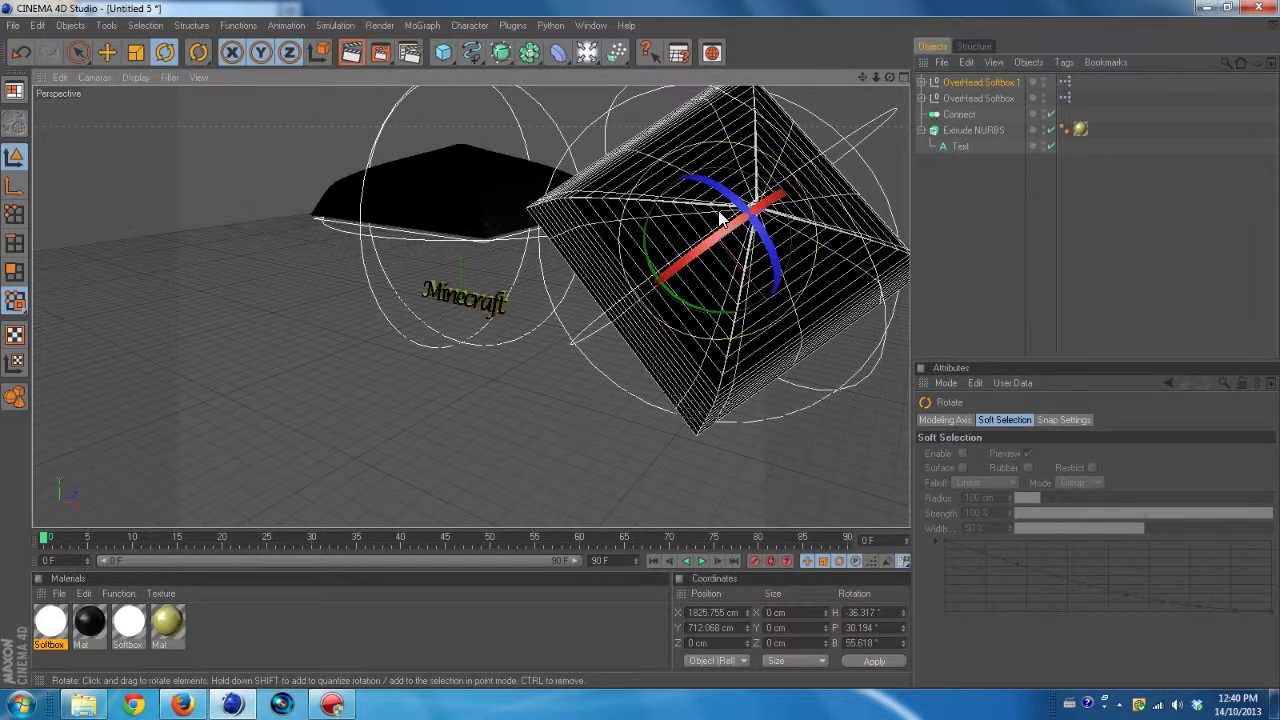
click(106, 52)
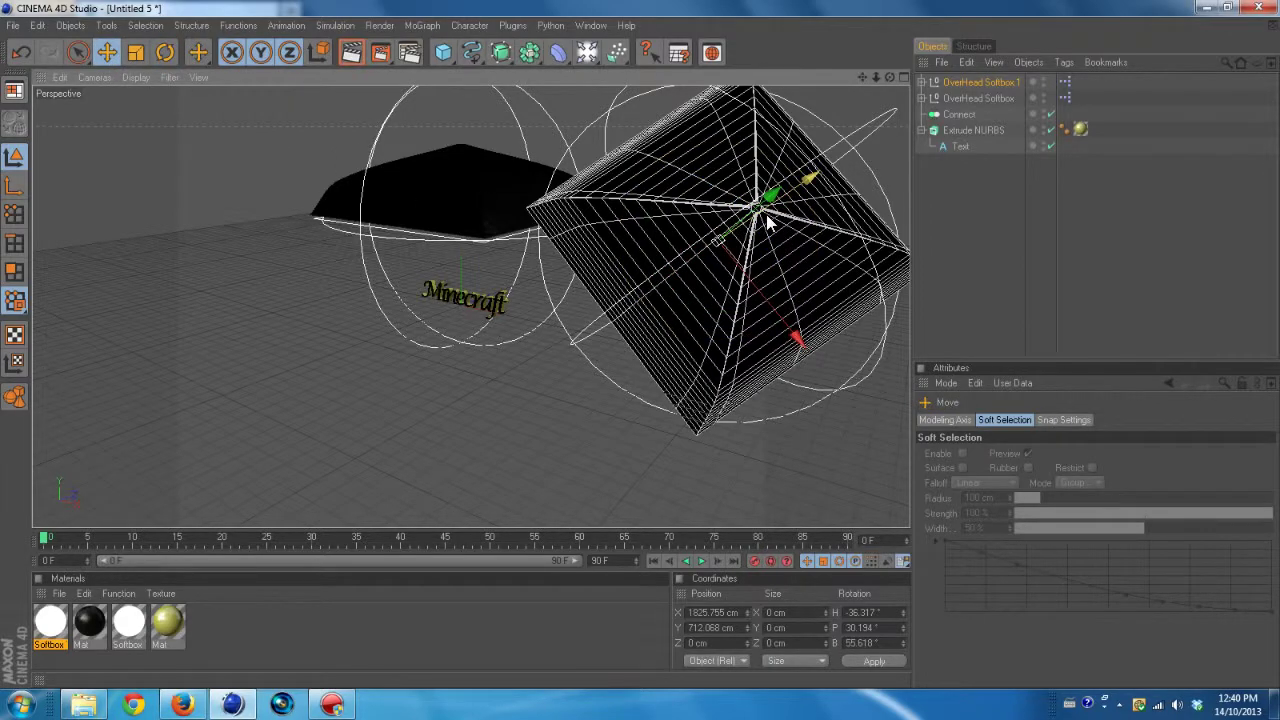
drag(787, 200, 548, 350)
mouse_move(608, 465)
mouse_down()
mouse_move(556, 393)
mouse_move(602, 466)
mouse_up()
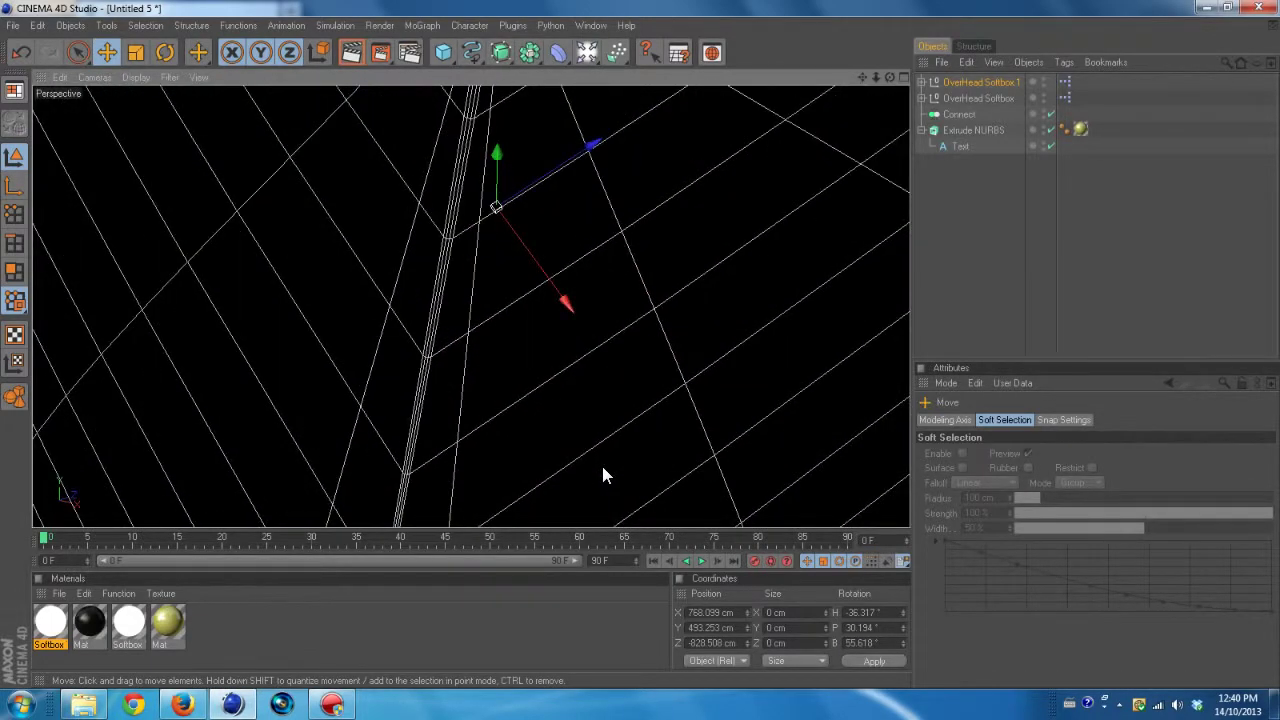
scroll(602, 466, up, 6)
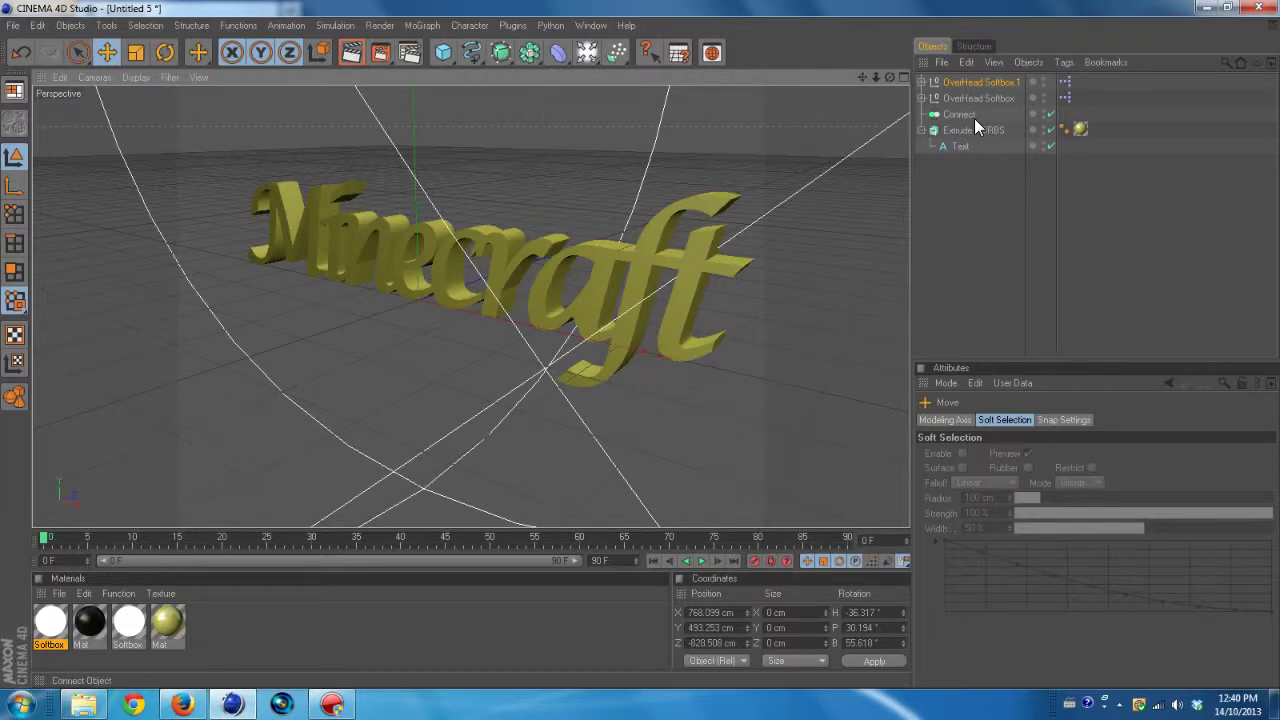
Render the active view to preview the yellow Minecraft text lit by both overhead softboxes.
click(352, 52)
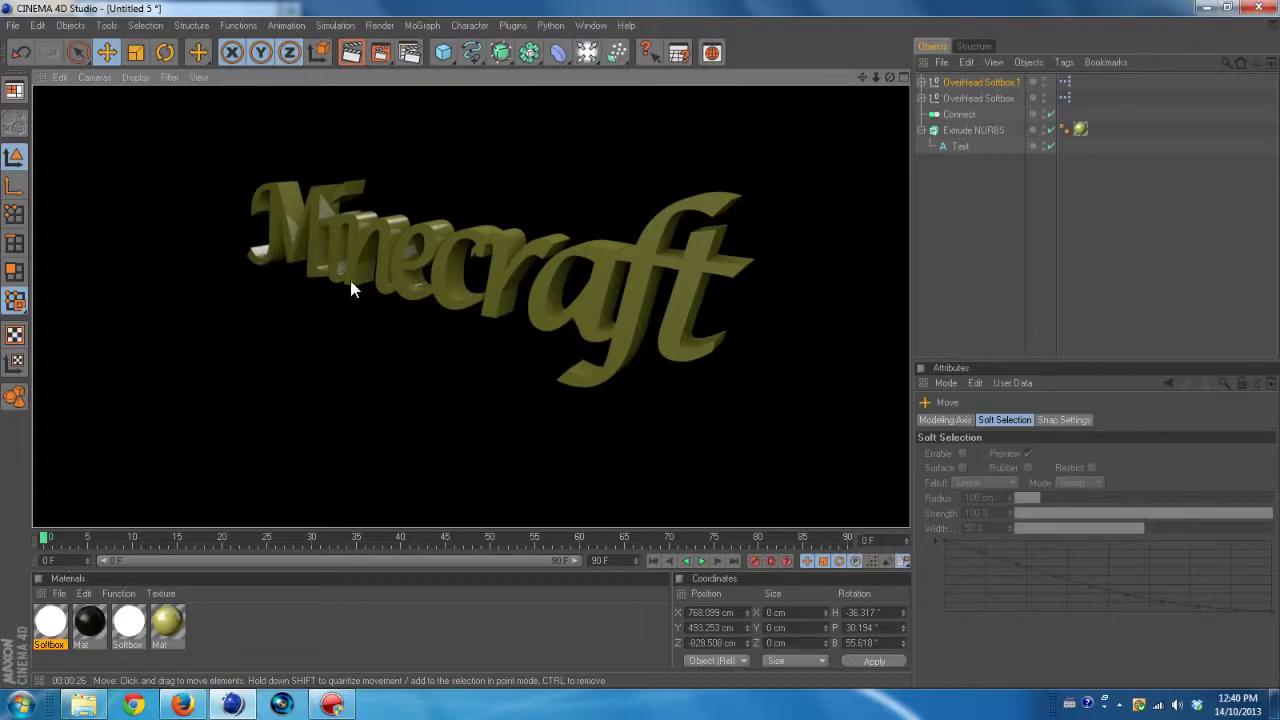
Nest Extrude NURBS under Connect, move the yellow material onto Connect, and render the result.
click(958, 128)
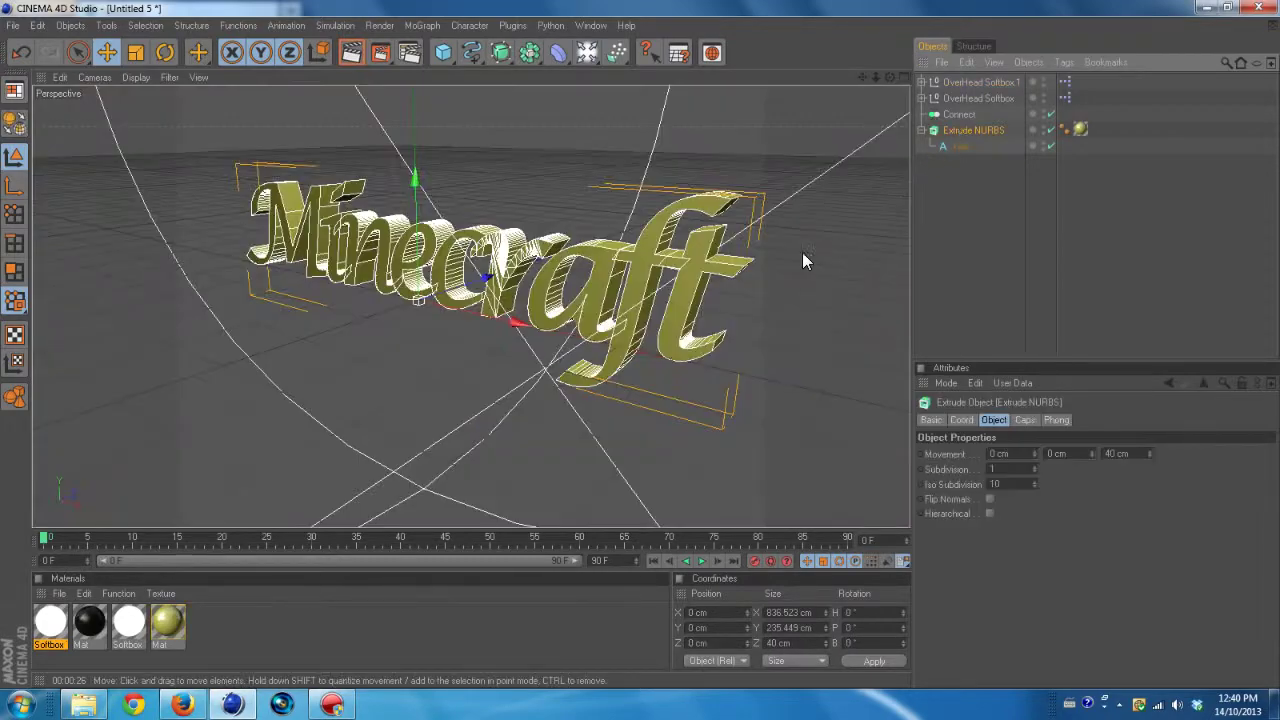
click(942, 180)
drag(968, 131, 961, 113)
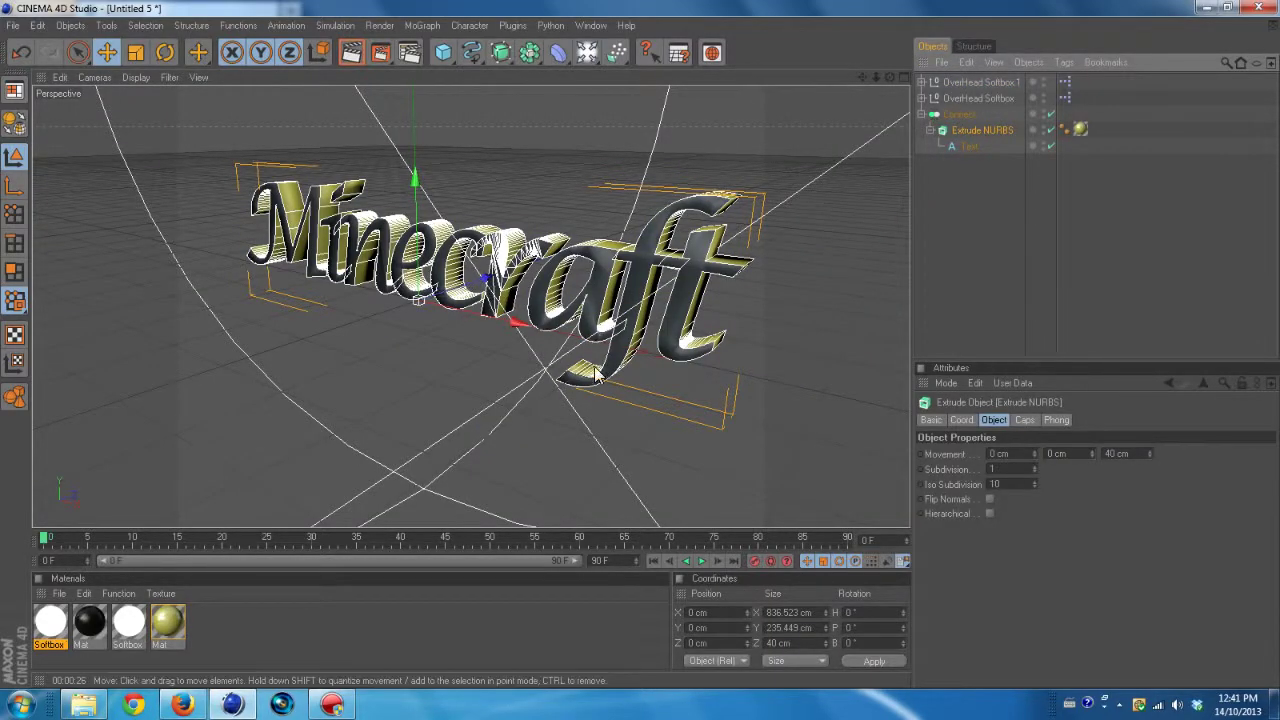
click(282, 313)
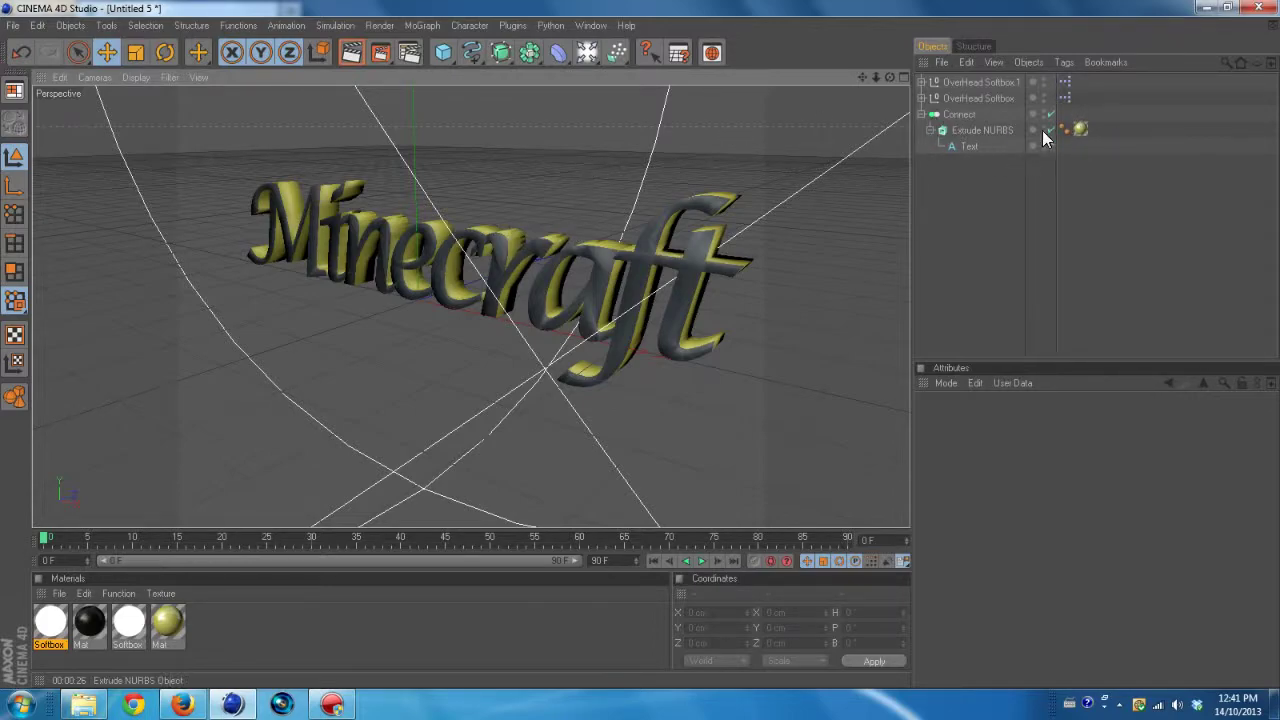
drag(1078, 129, 1064, 114)
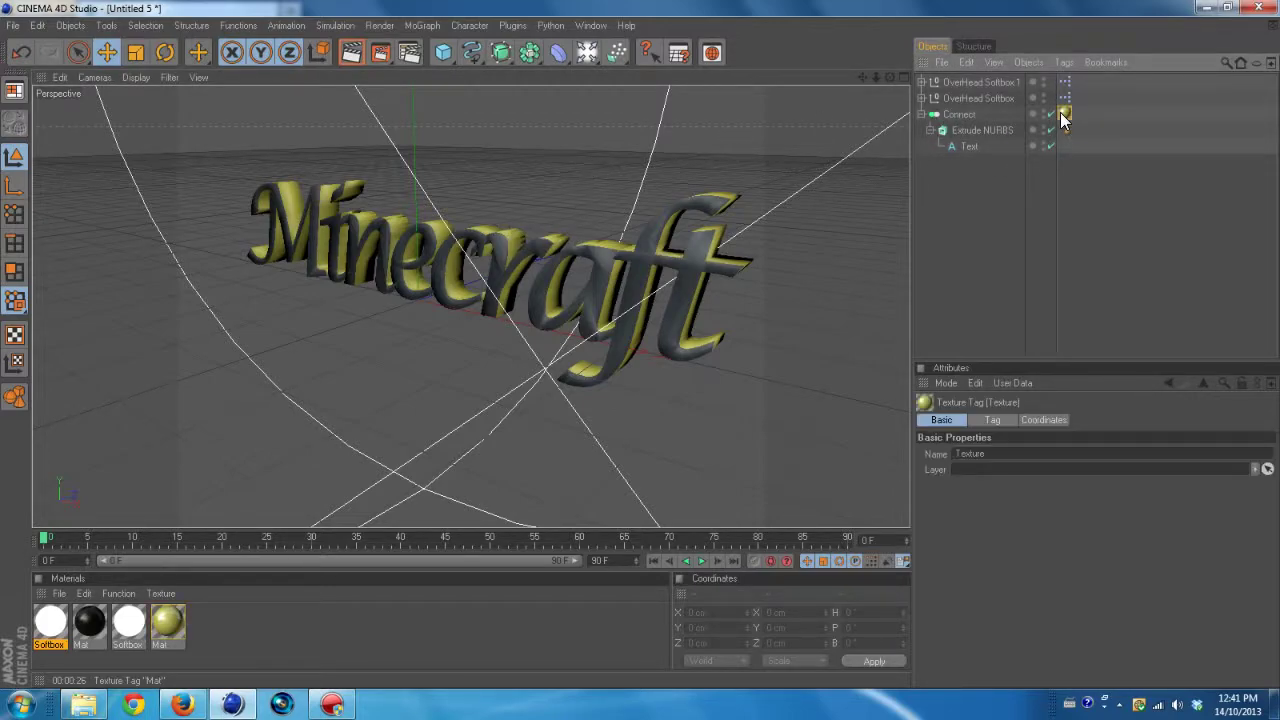
click(350, 53)
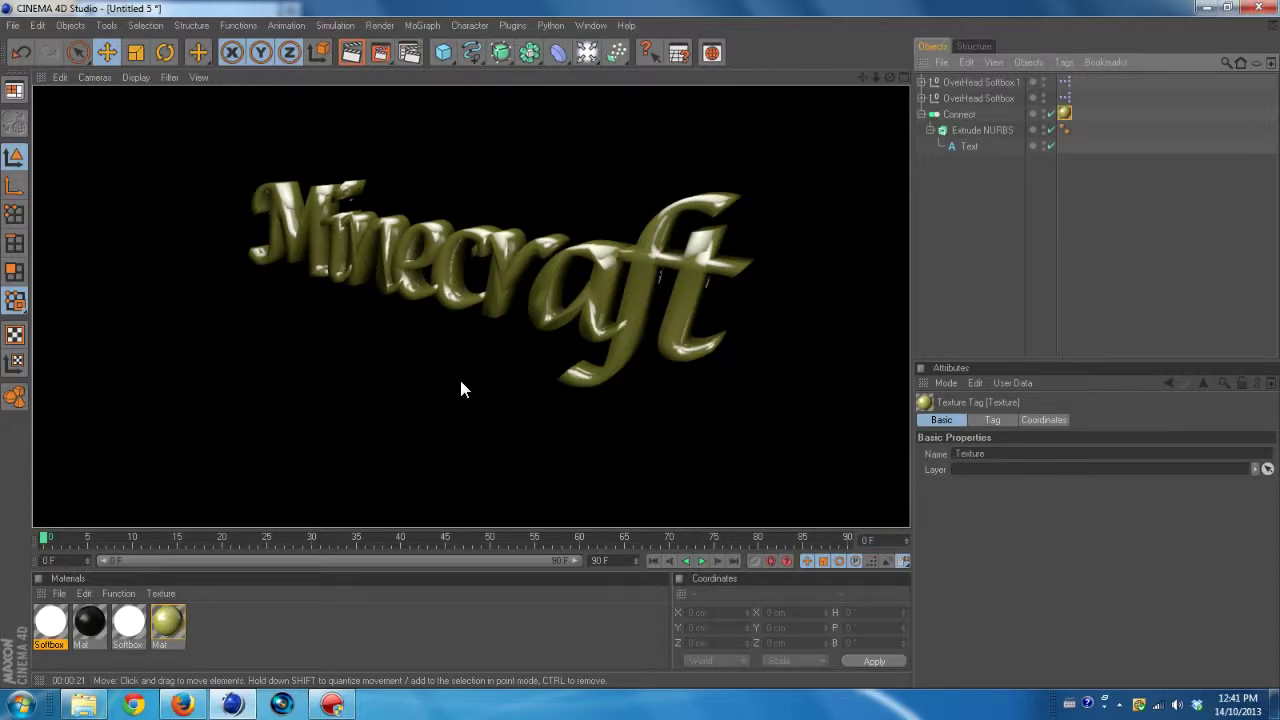
Orbit to a front-on view of the lettering and select the Text object.
click(460, 389)
drag(889, 77, 182, 260)
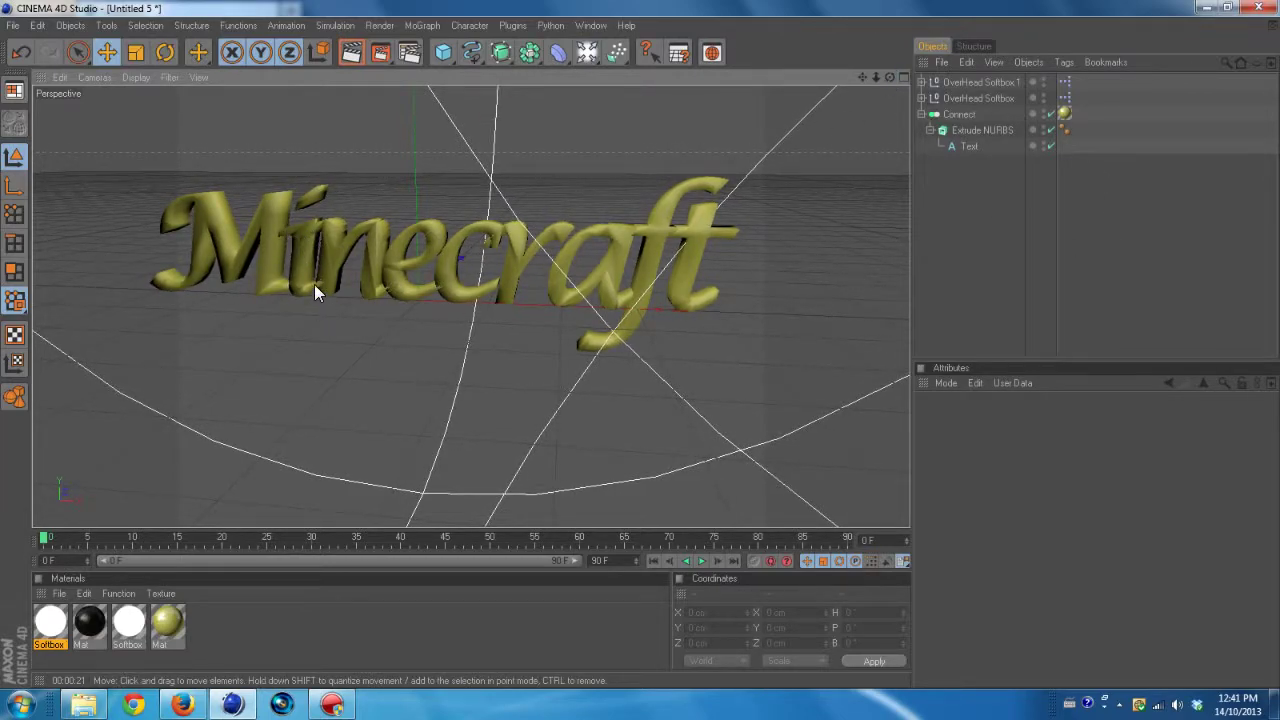
click(970, 145)
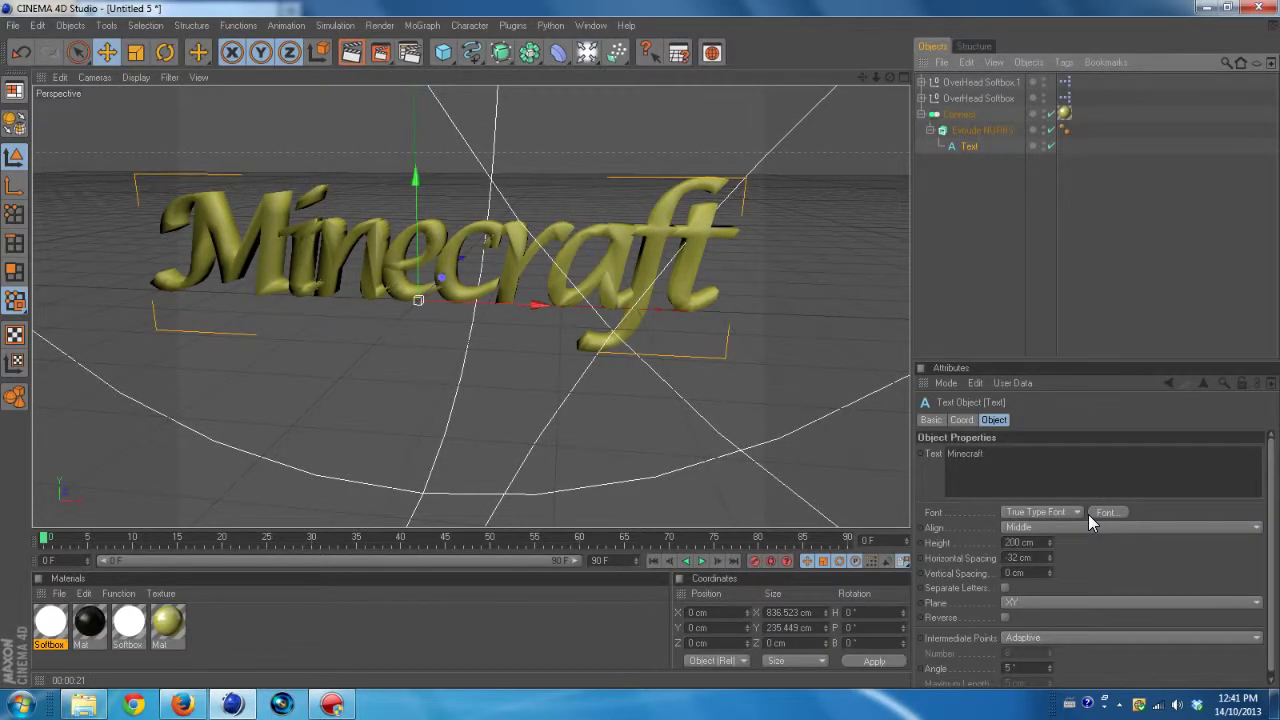
Raise the Text's horizontal spacing from -32 cm to -13 cm, then recentre the front view.
drag(1048, 556, 1050, 554)
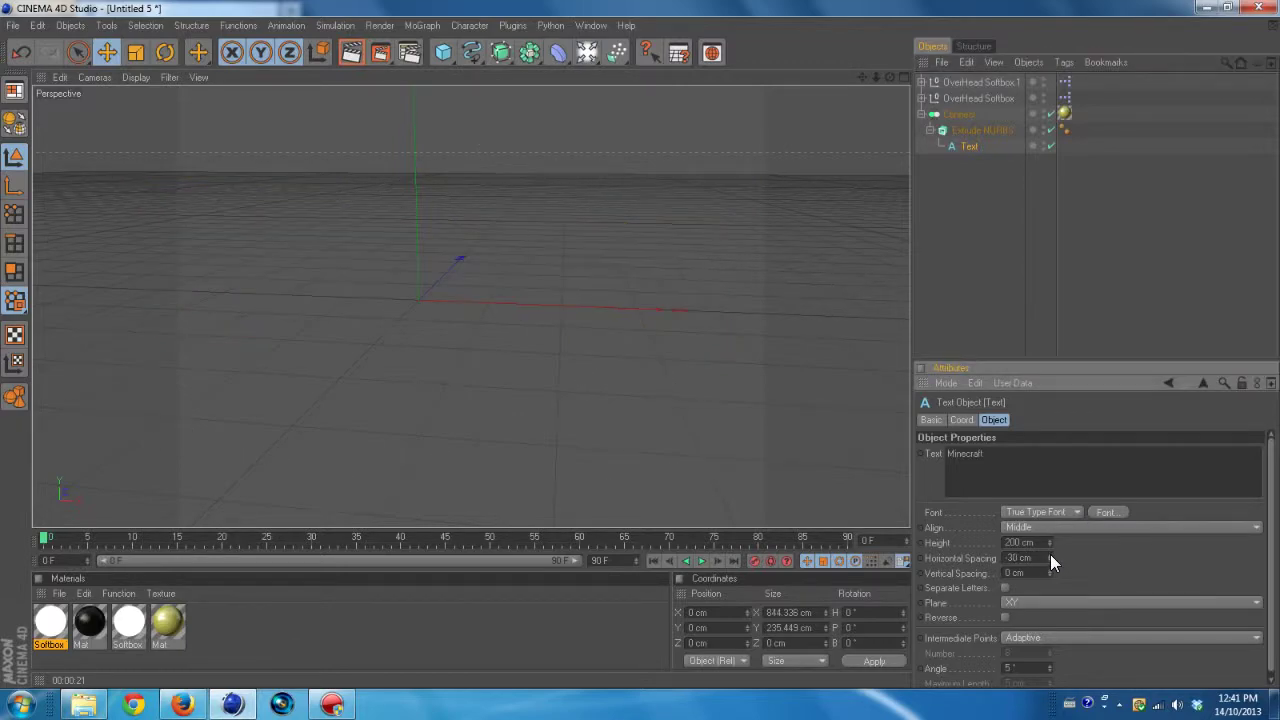
click(1050, 554)
click(1050, 554)
click(1046, 550)
click(1046, 550)
click(1046, 550)
click(1046, 550)
click(1046, 550)
click(1046, 550)
key(Up)
key(Up)
key(Up)
key(Up)
key(Up)
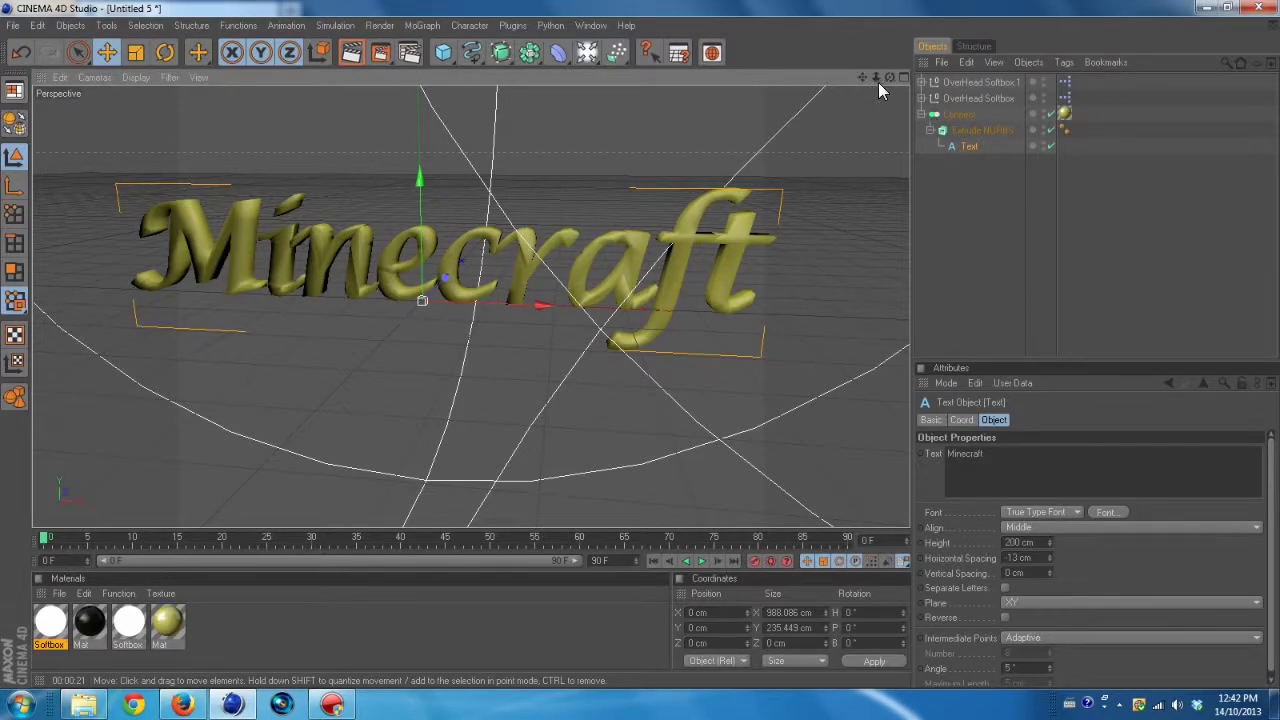
drag(890, 78, 810, 175)
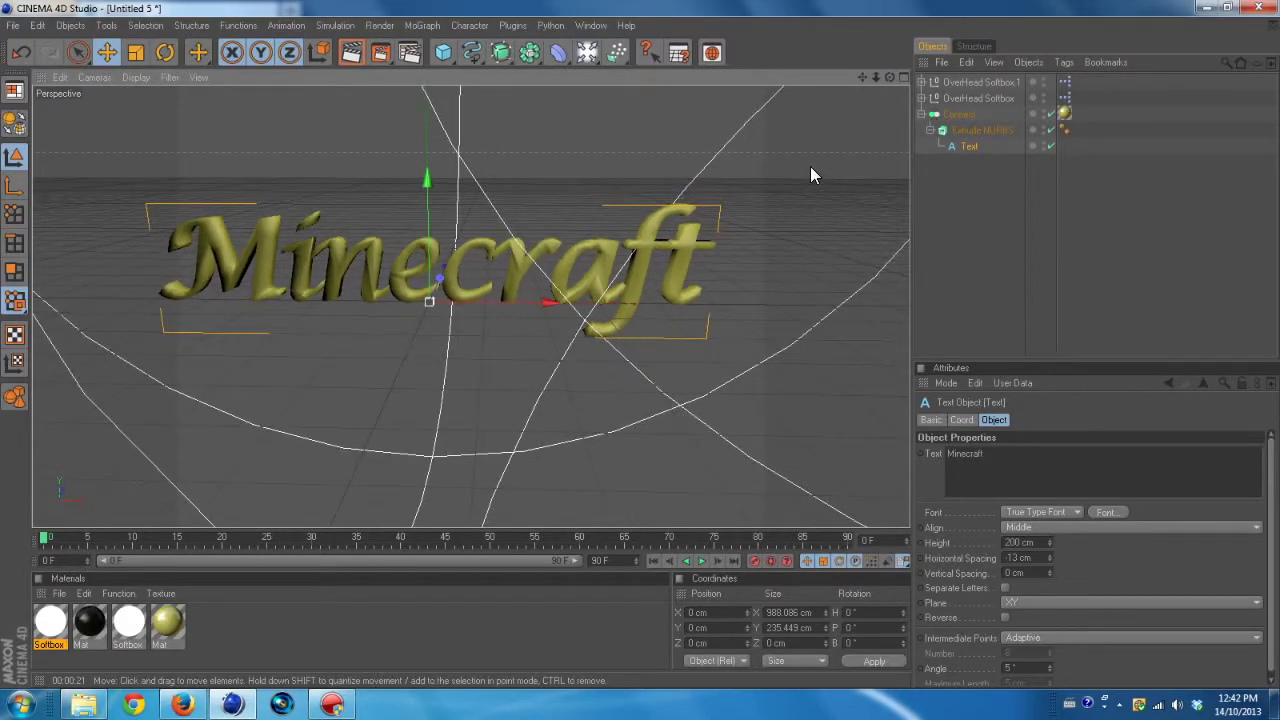
drag(862, 77, 892, 82)
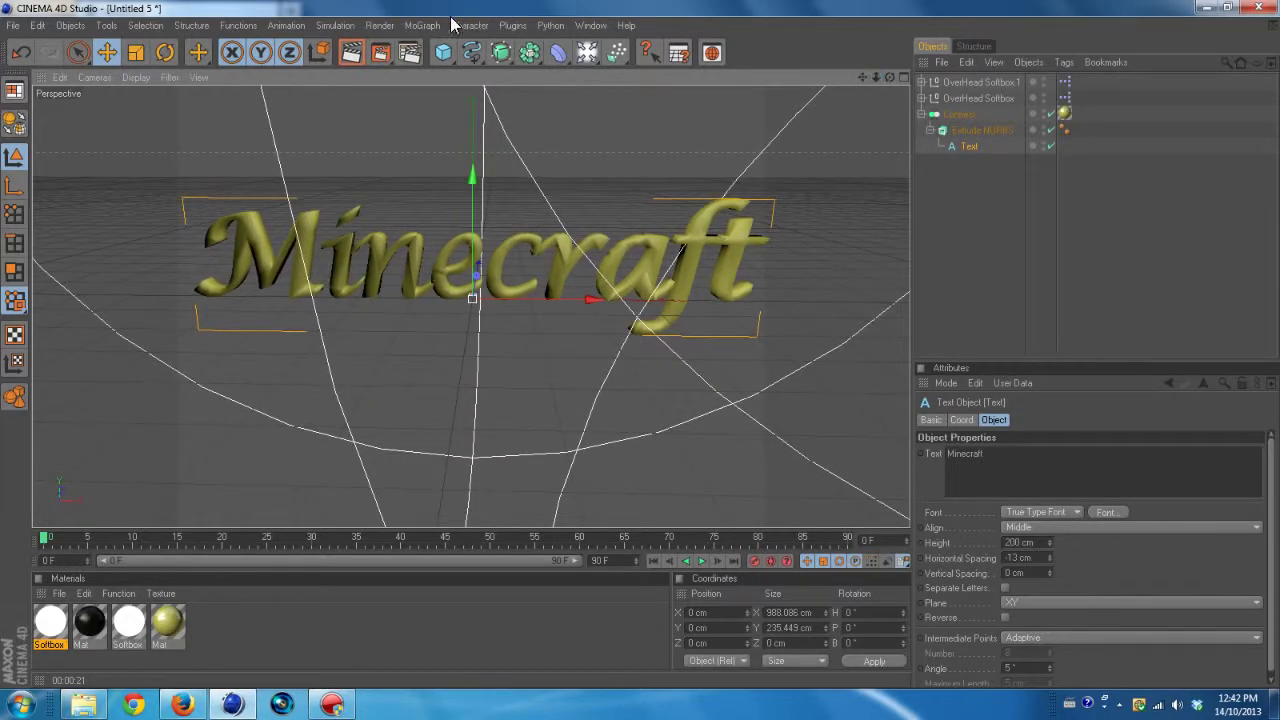
Render the front view of the glossy yellow Minecraft text with -13 cm spacing.
click(358, 52)
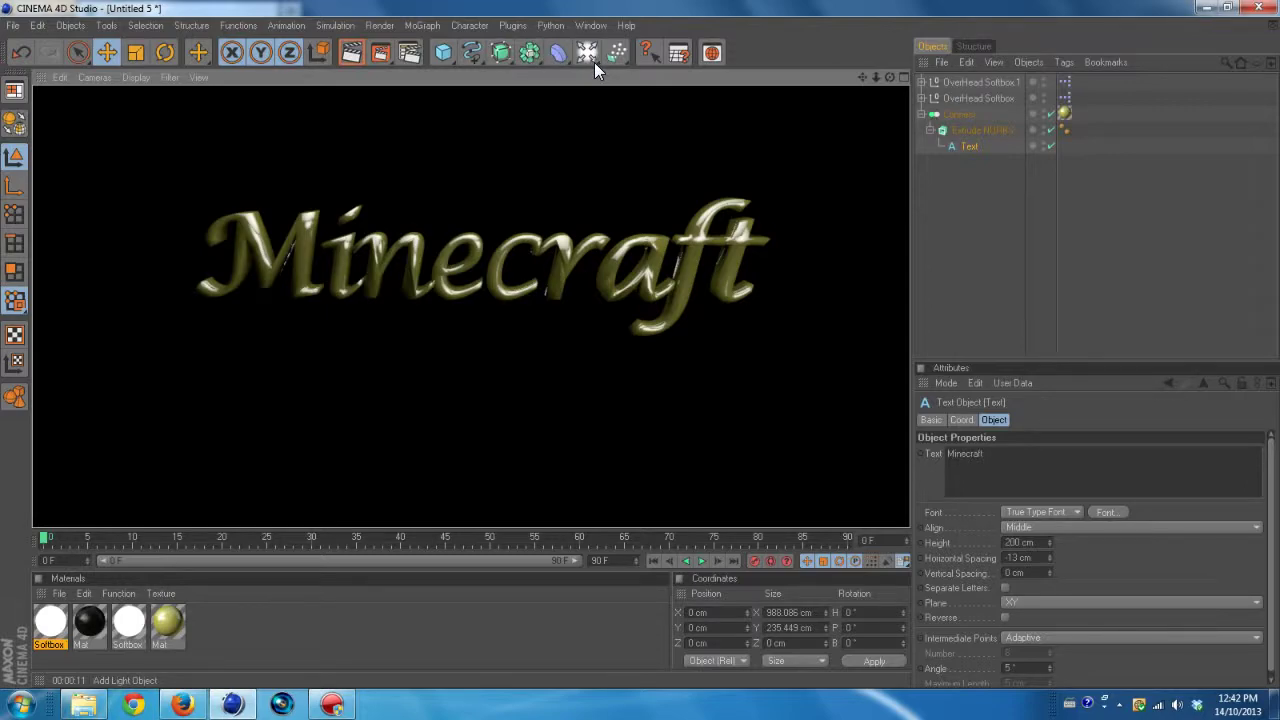
Add a Floor object and lower it on Y to just beneath the text.
drag(594, 62, 746, 184)
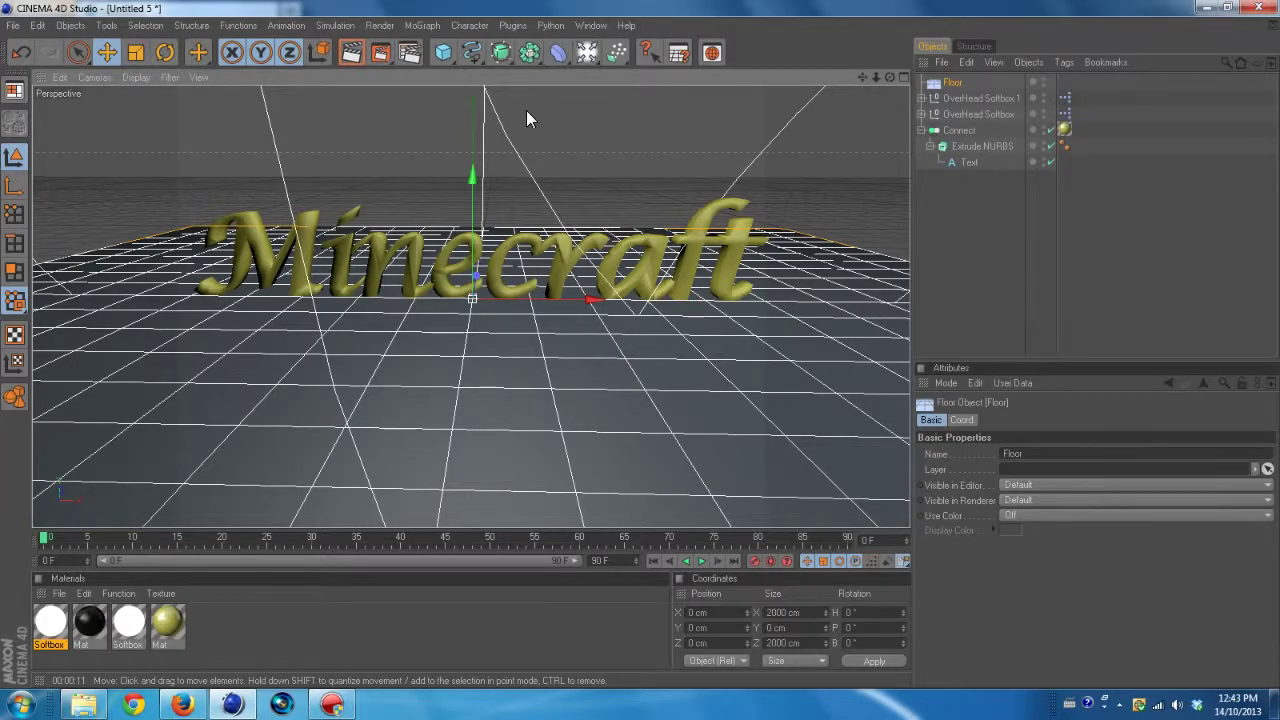
drag(476, 198, 476, 235)
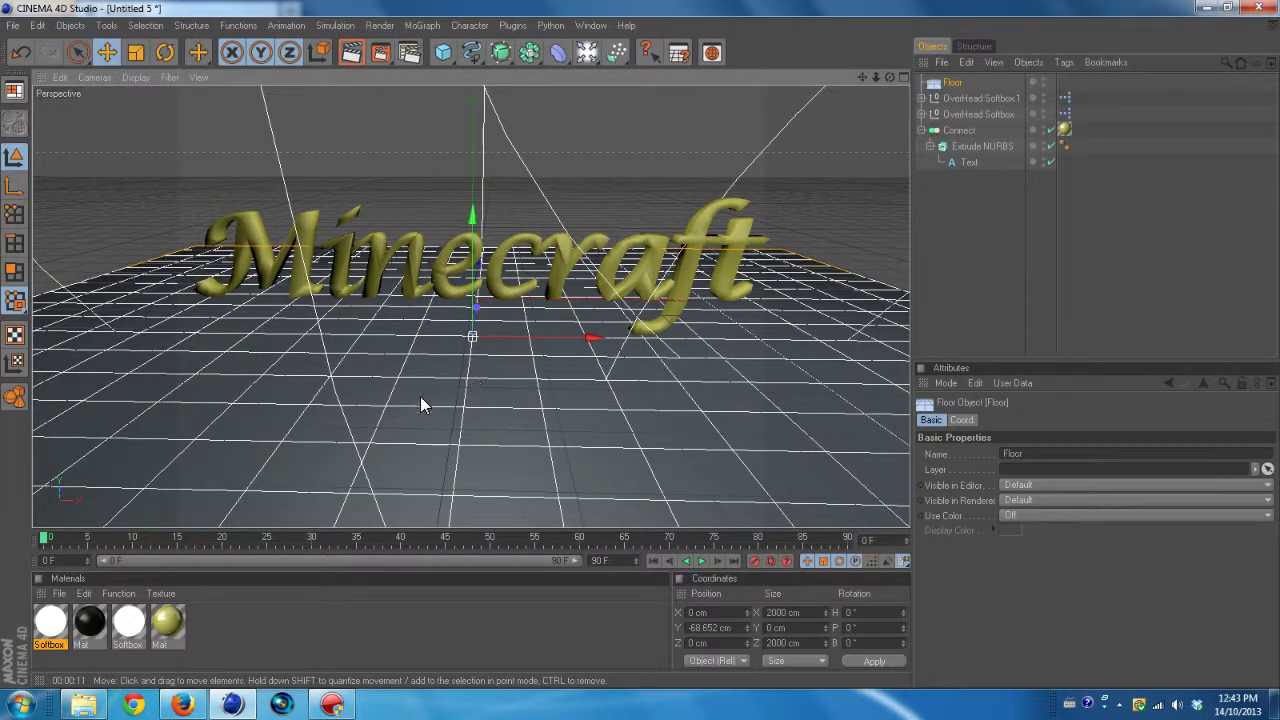
click(210, 626)
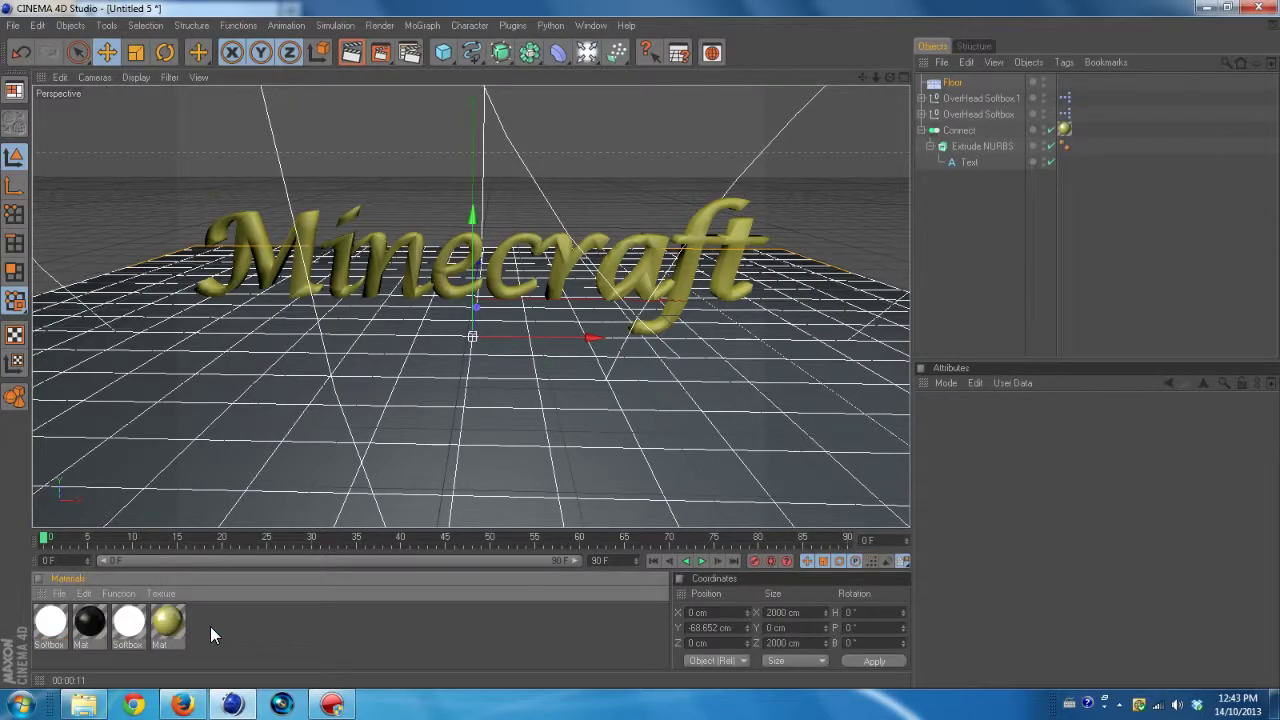
Create a new material Mat.1 with Reflection enabled and apply it to the Floor.
click(60, 594)
click(80, 404)
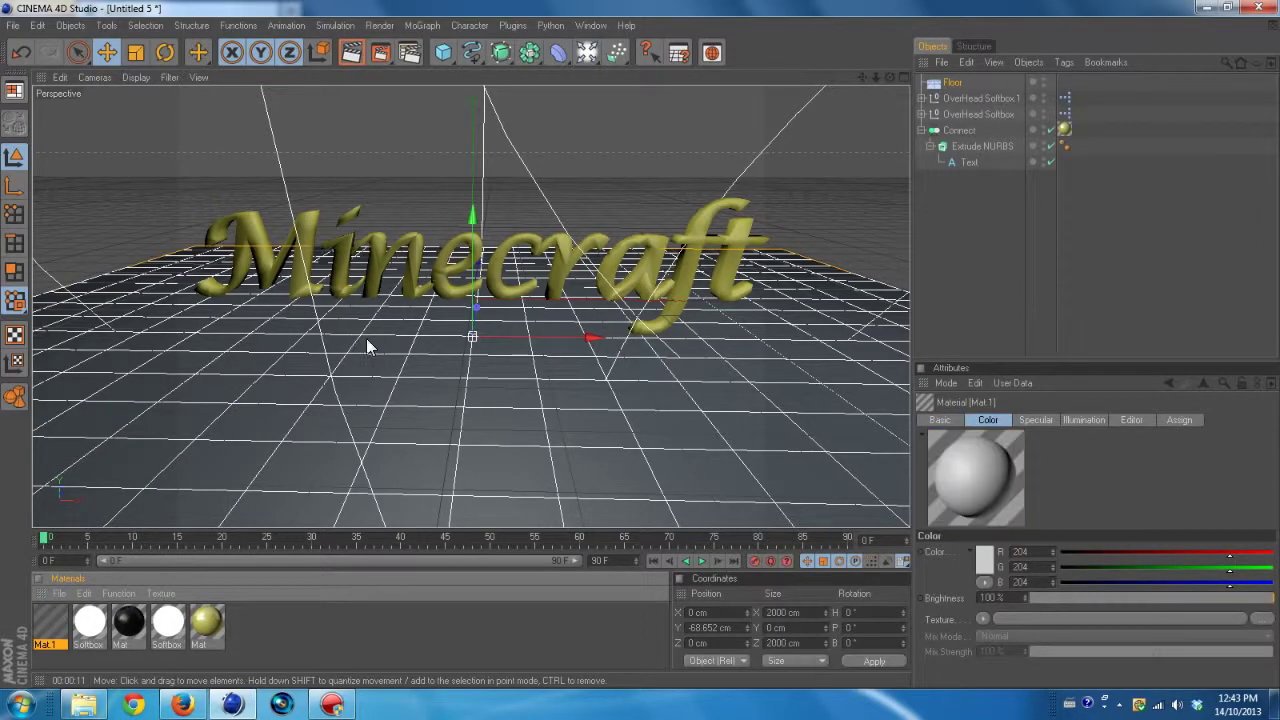
double_click(48, 622)
click(311, 333)
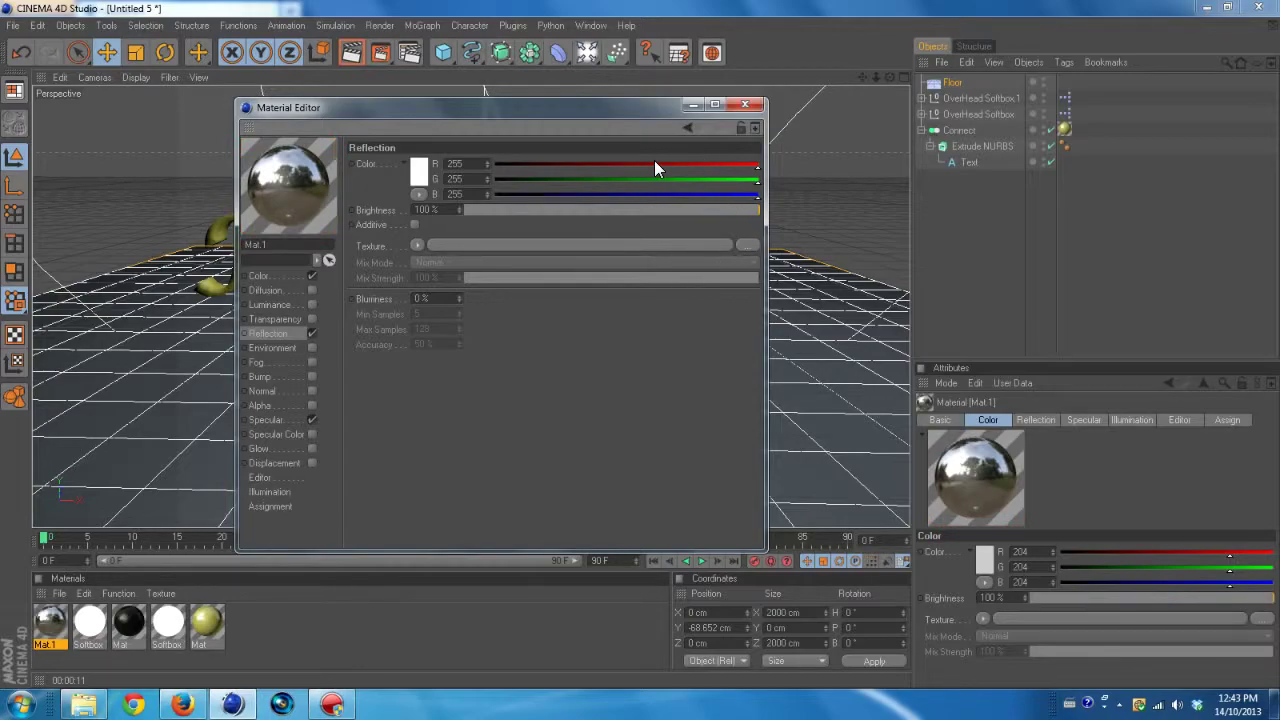
click(743, 105)
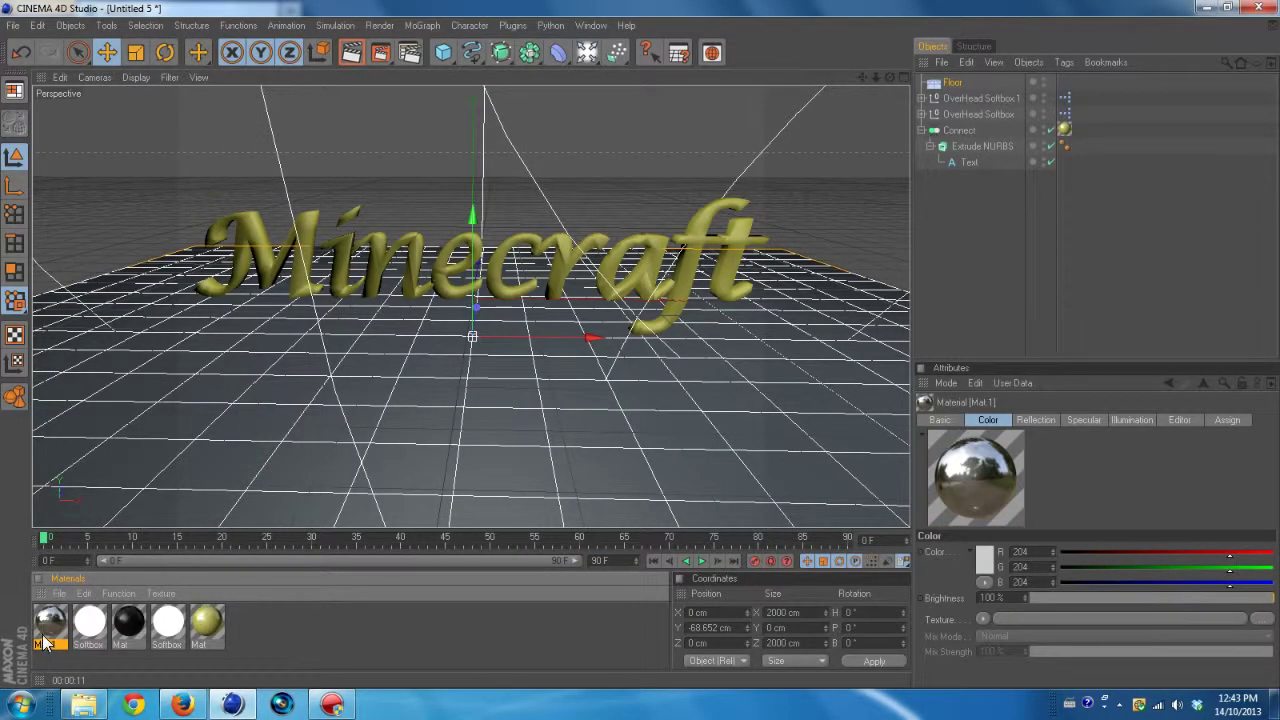
drag(375, 407, 411, 409)
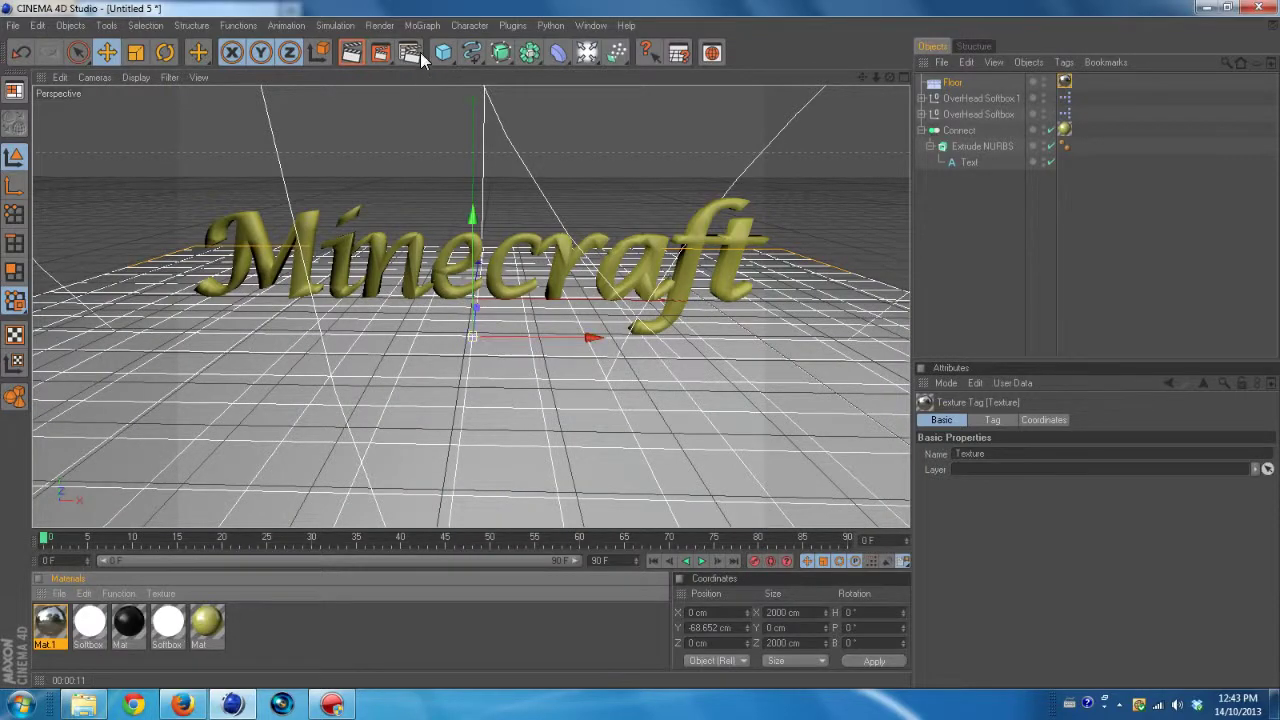
Render the scene to show the Minecraft text mirrored in the reflective floor.
click(357, 48)
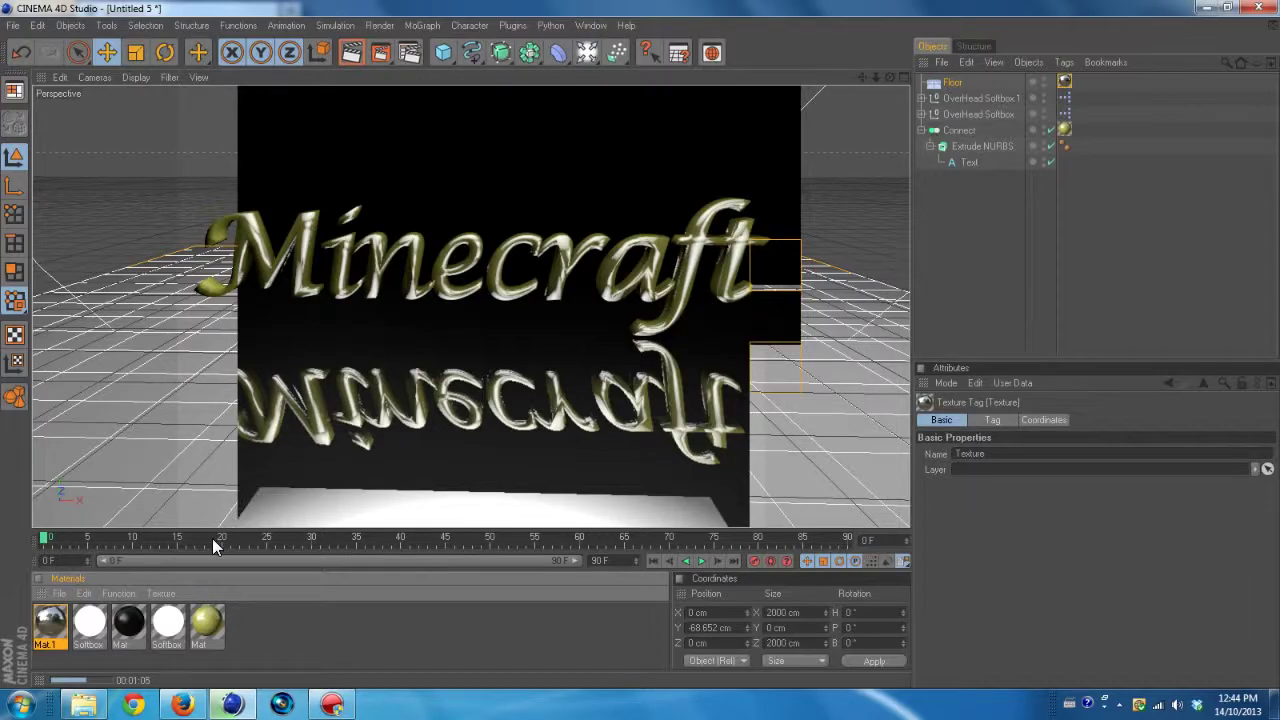
Delete the reflective Floor object from the scene.
click(834, 244)
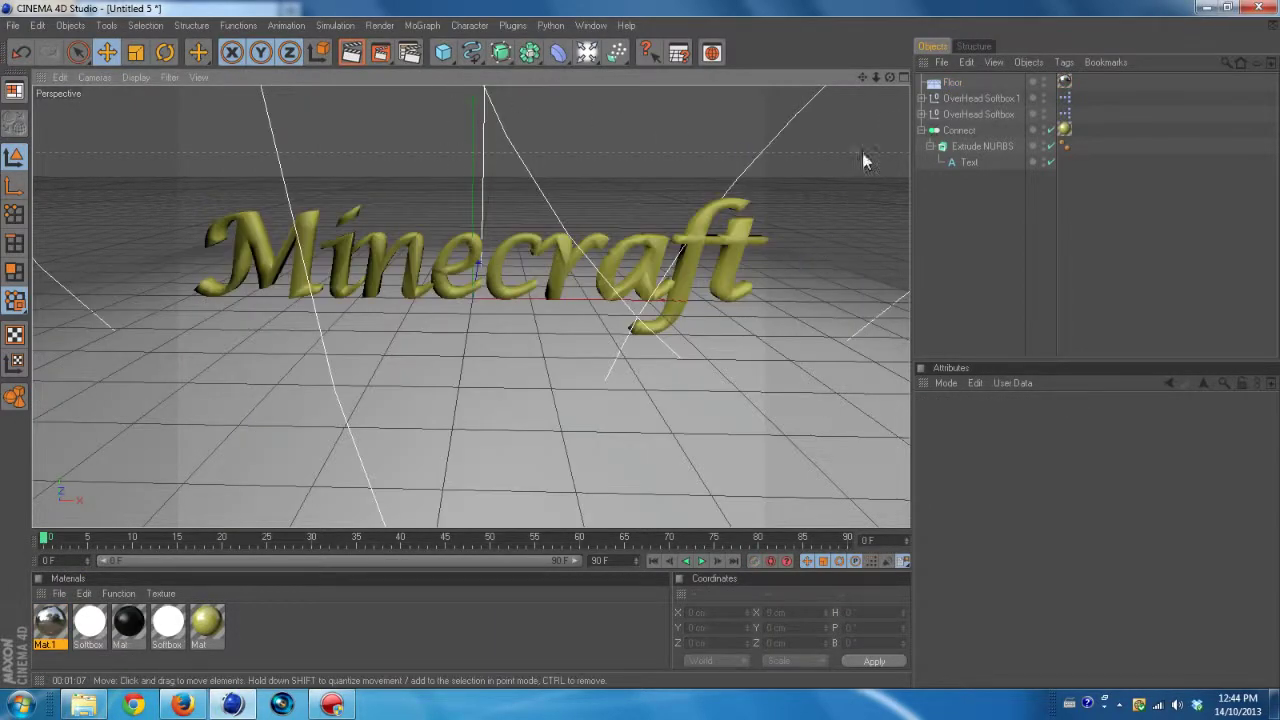
click(946, 86)
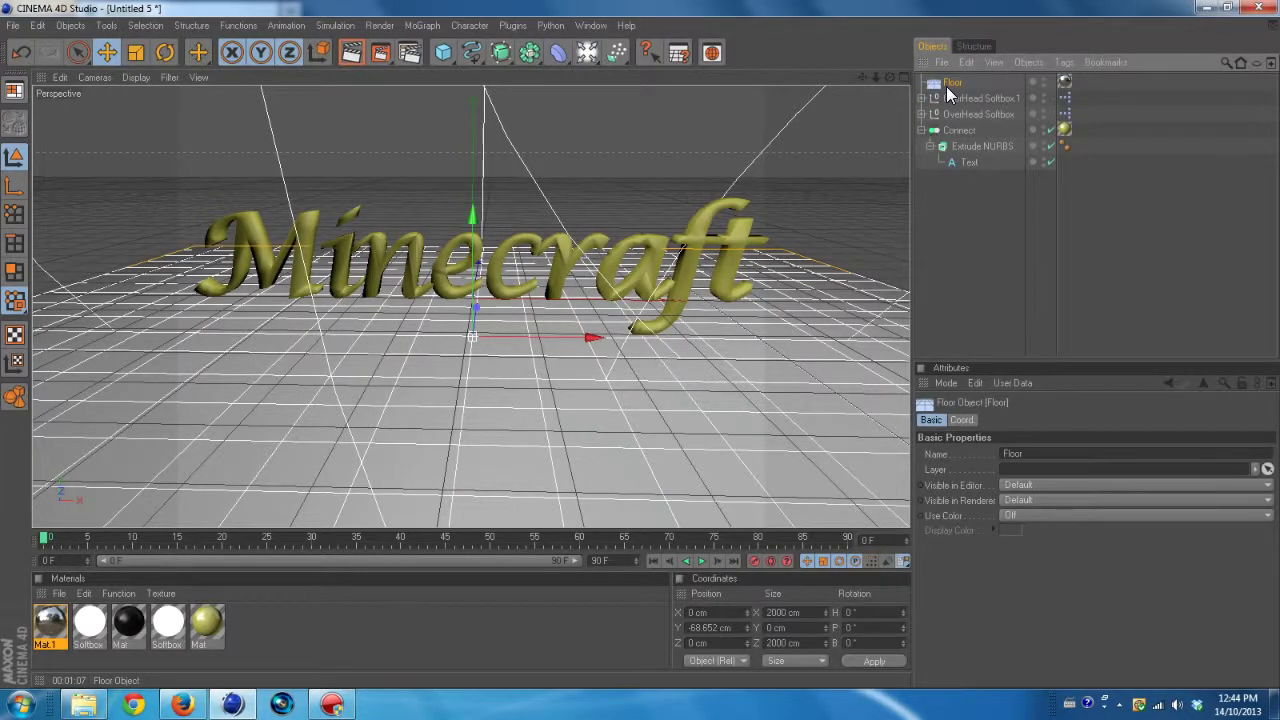
key(Delete)
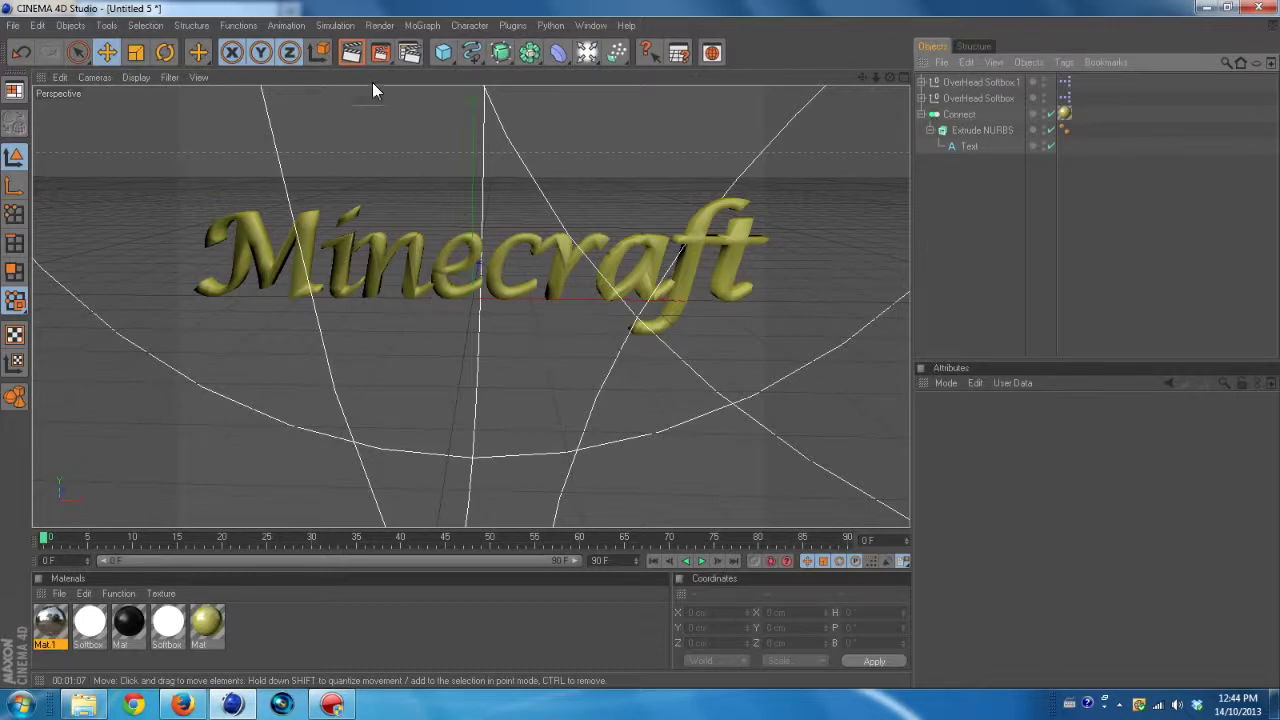
Review the Render Settings output resolution presets, leaving the size at 320 x 240.
click(409, 52)
click(149, 62)
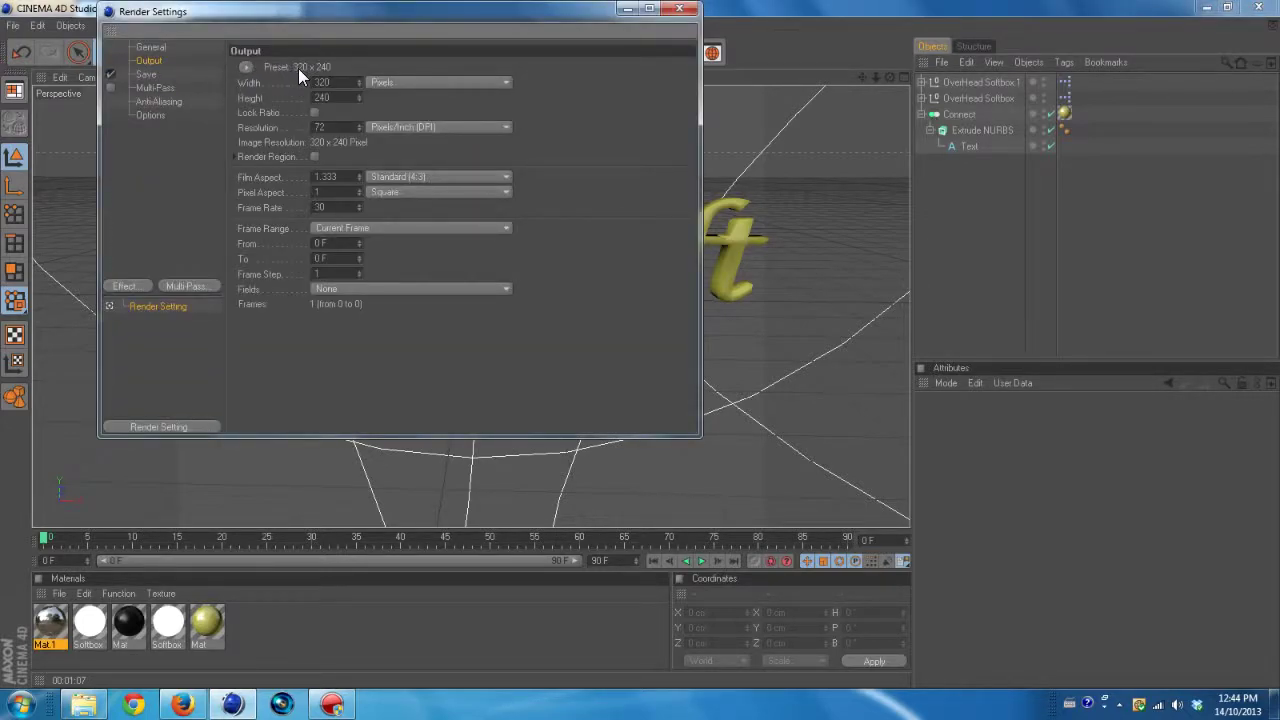
click(244, 66)
mouse_move(268, 83)
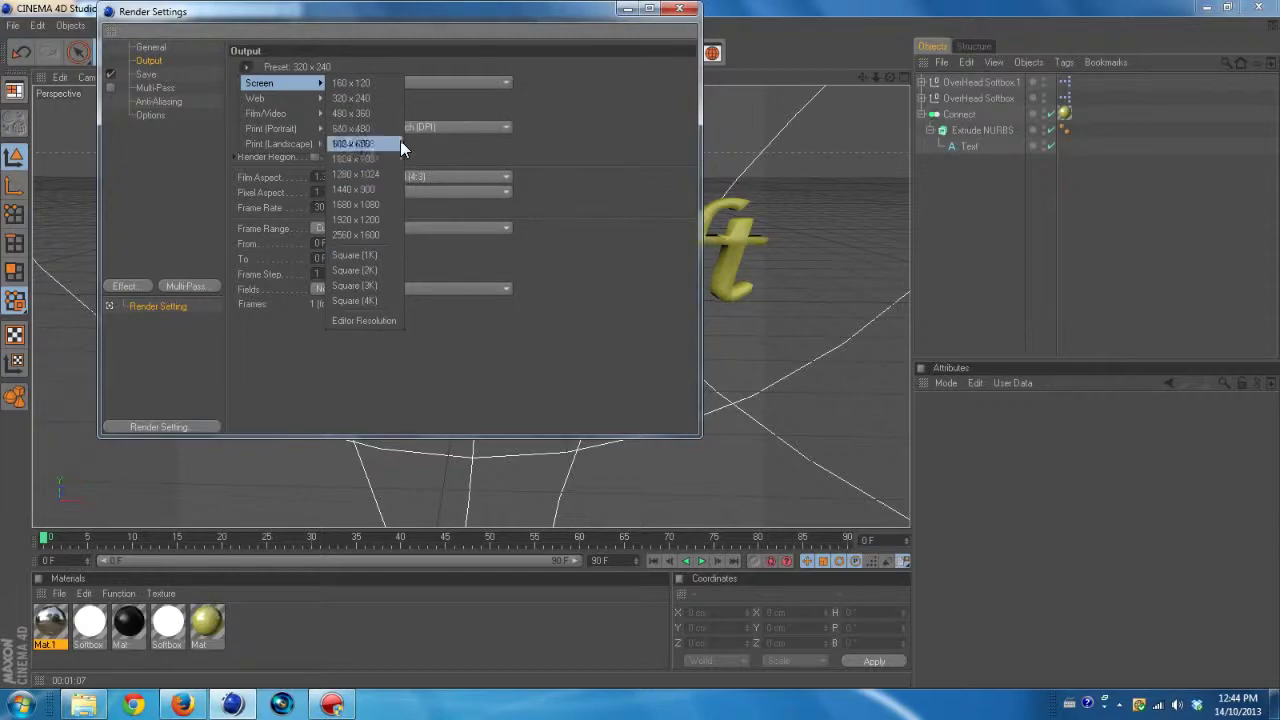
click(786, 36)
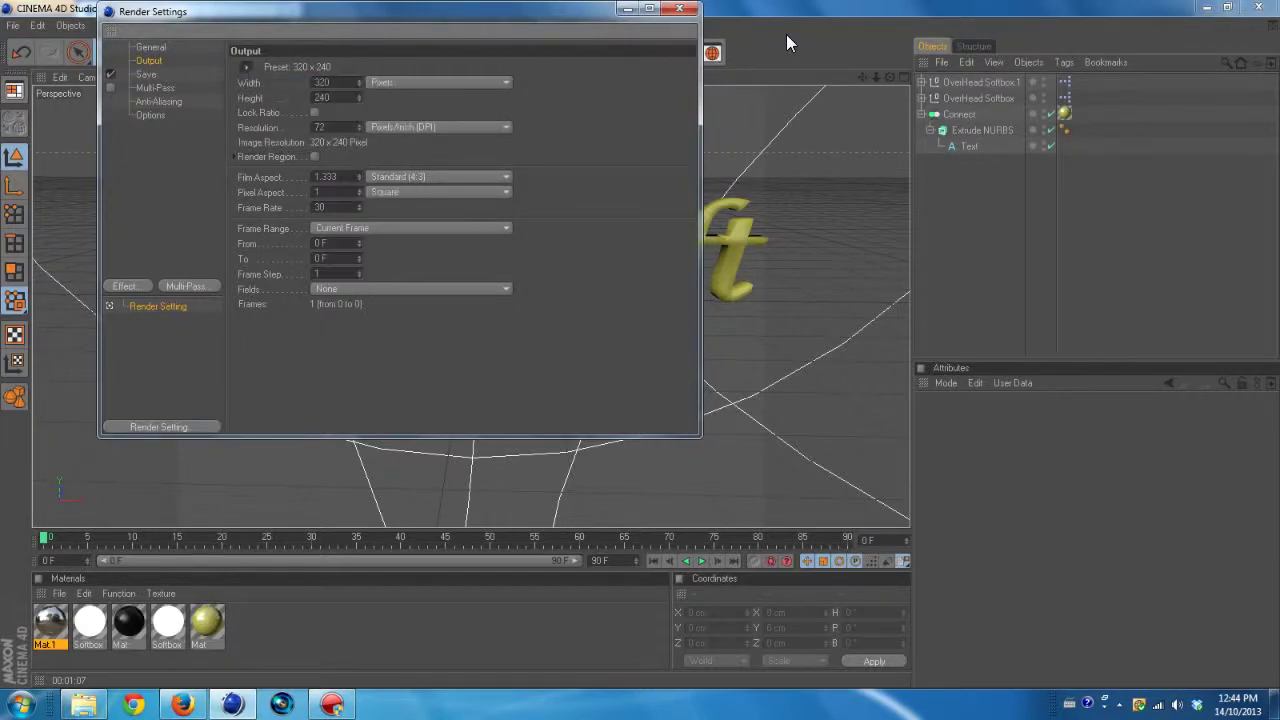
click(685, 9)
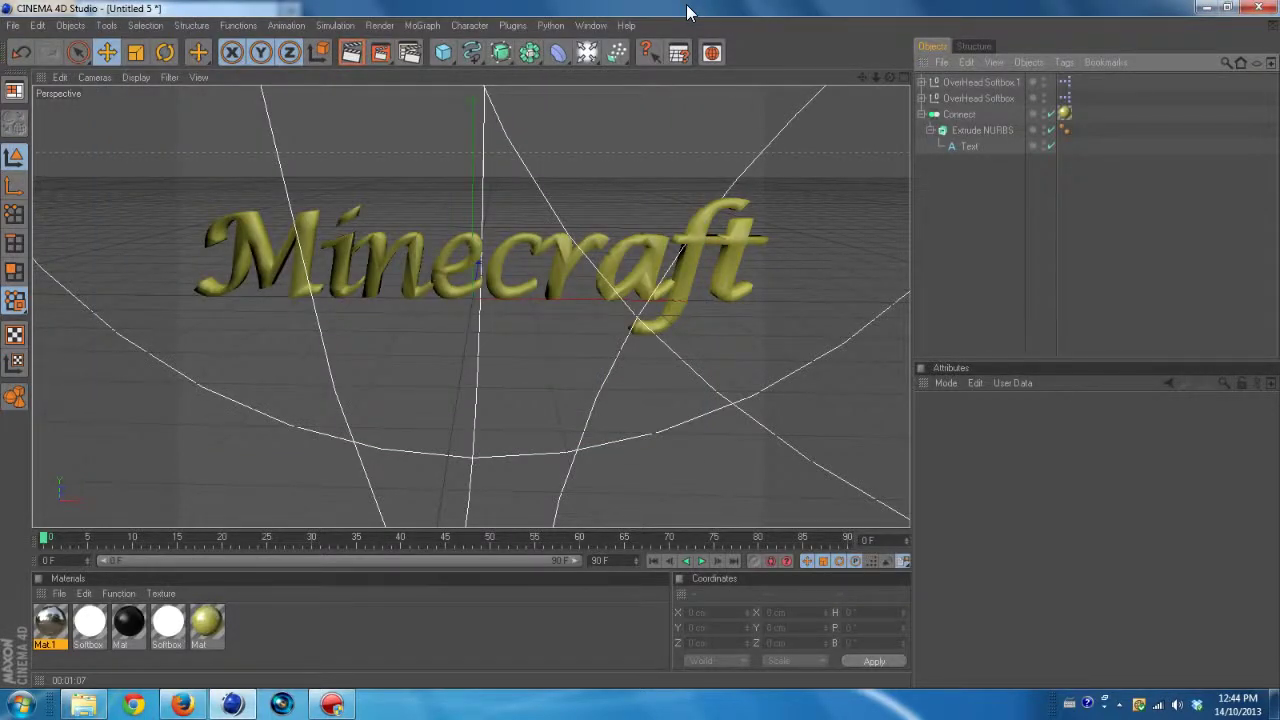